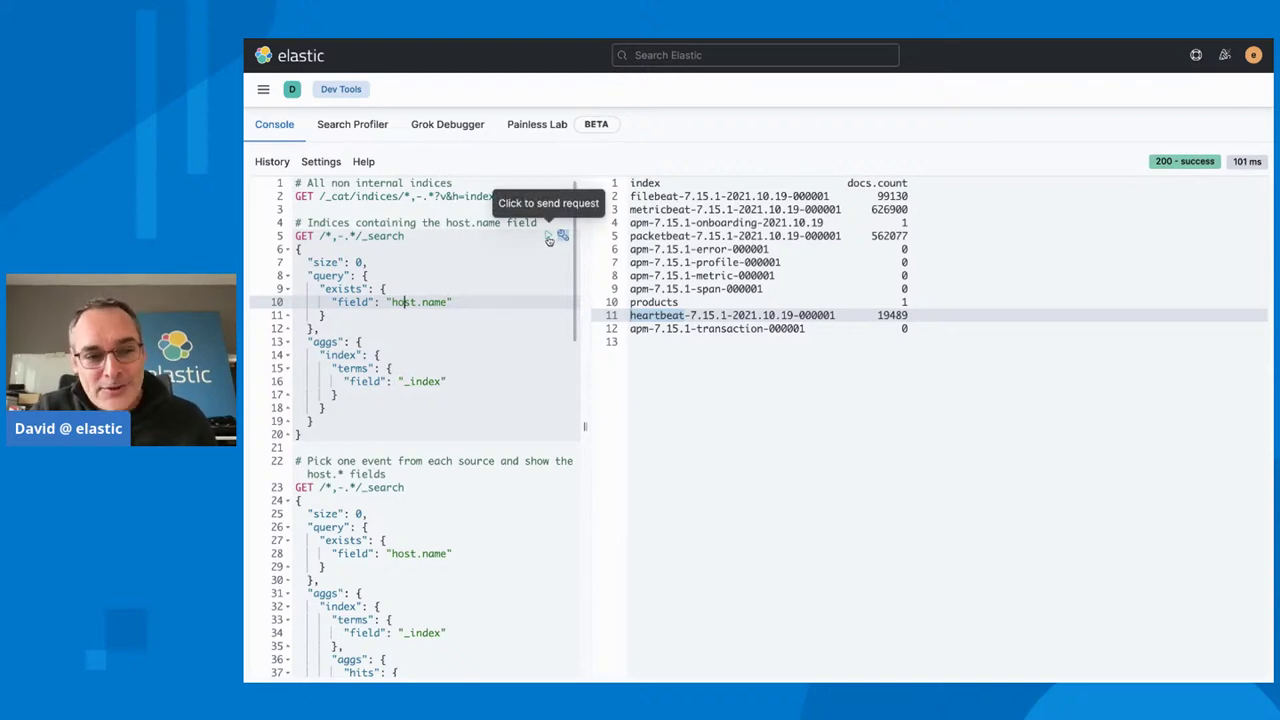
# Run the host.name exists query, then the query sampling one event per index
pyautogui.click(549, 240)
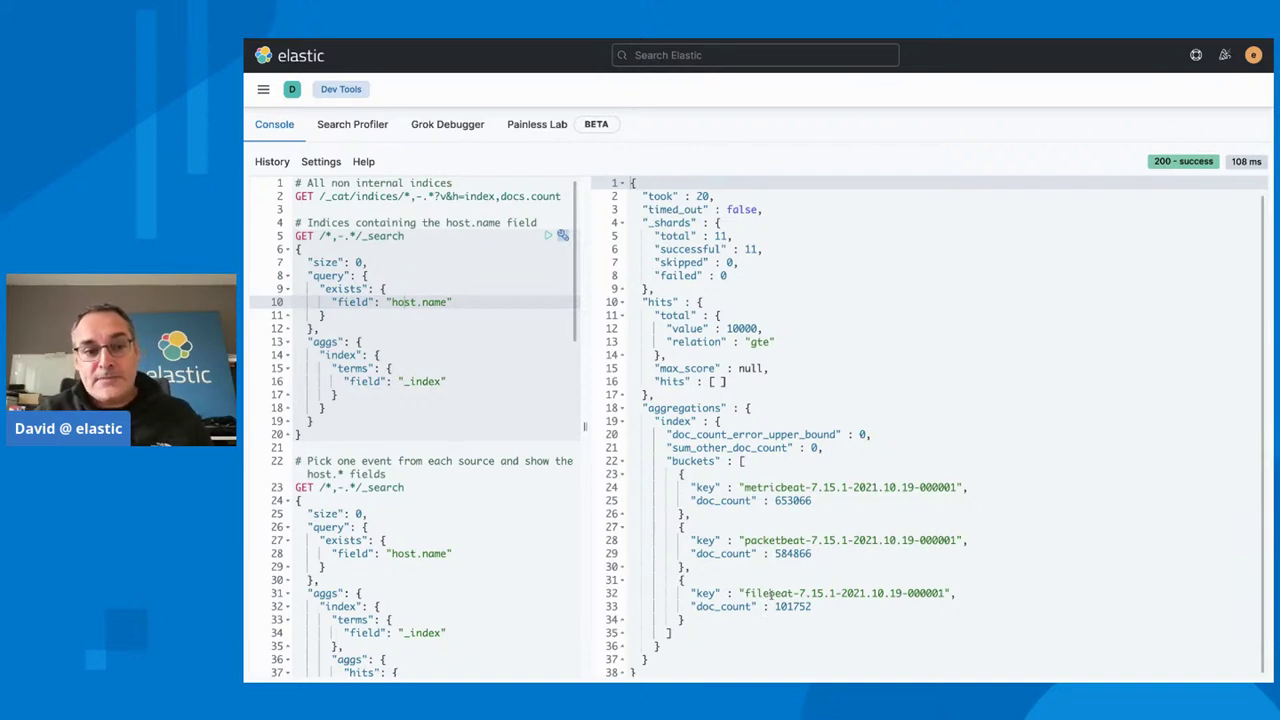
pyautogui.scroll(-1, 447, 577)
pyautogui.click(447, 577)
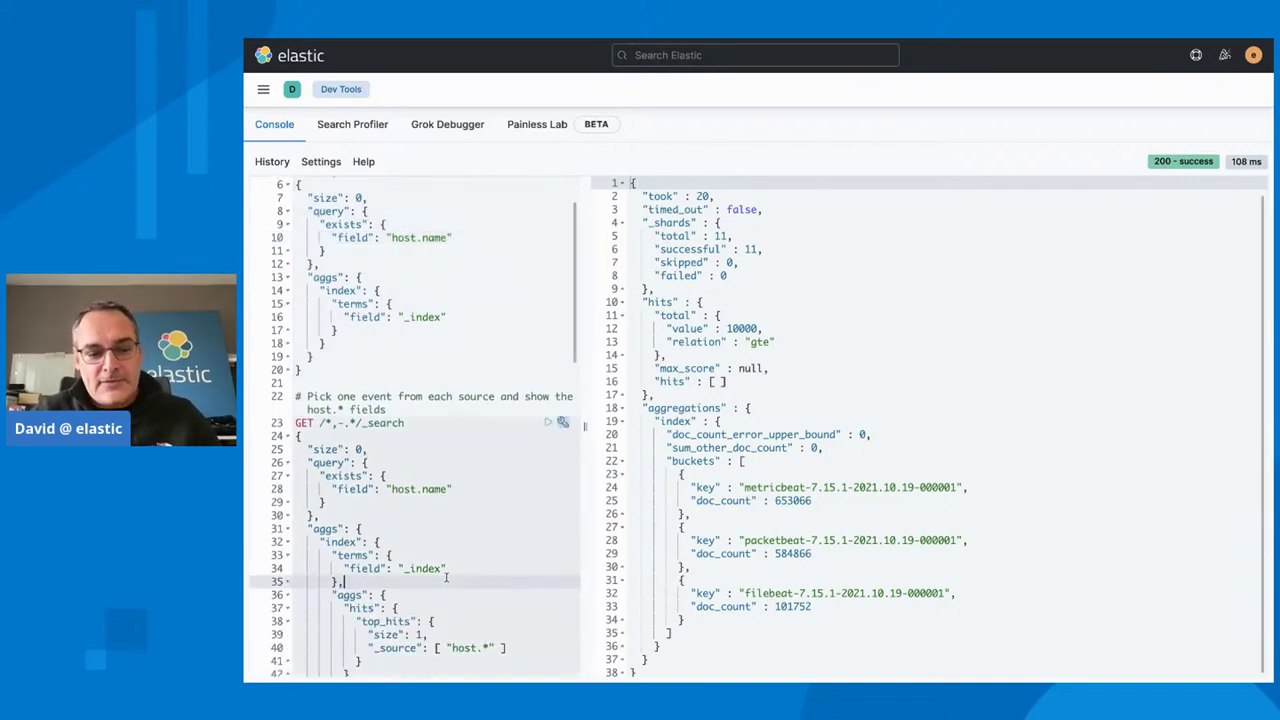
pyautogui.hotkey('ctrl', 'Return')
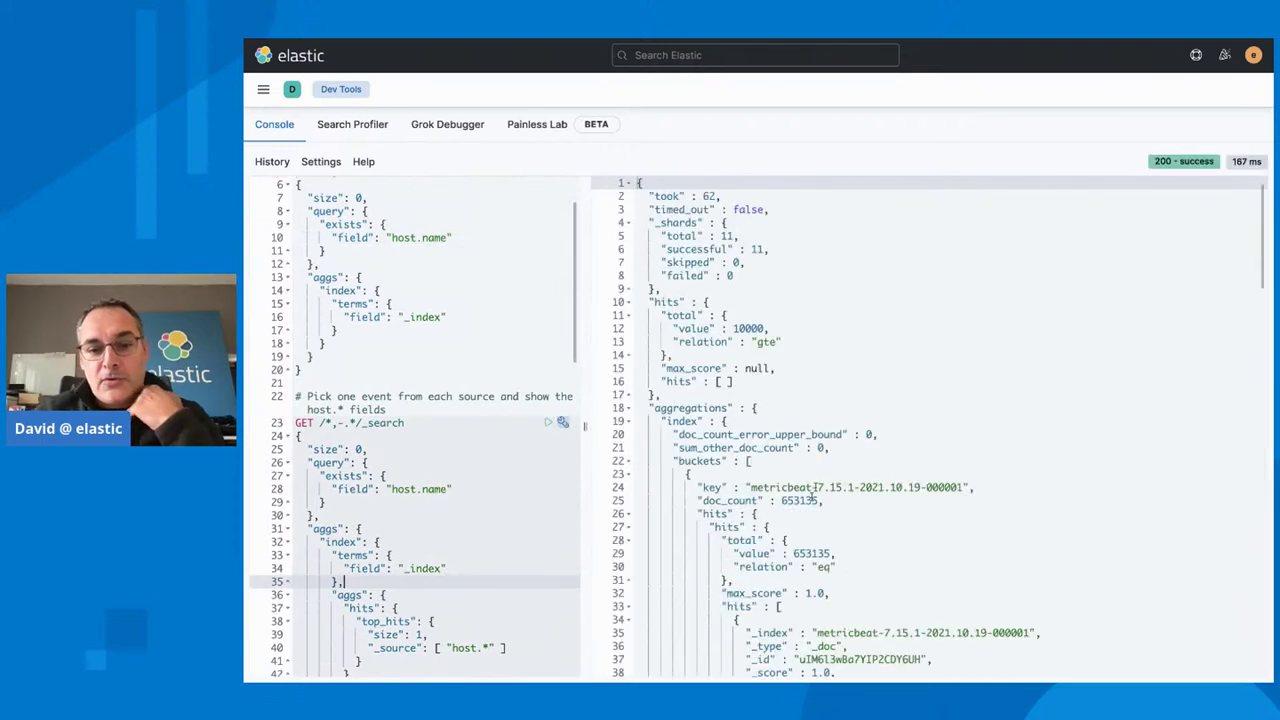
pyautogui.scroll(-6, 812, 497)
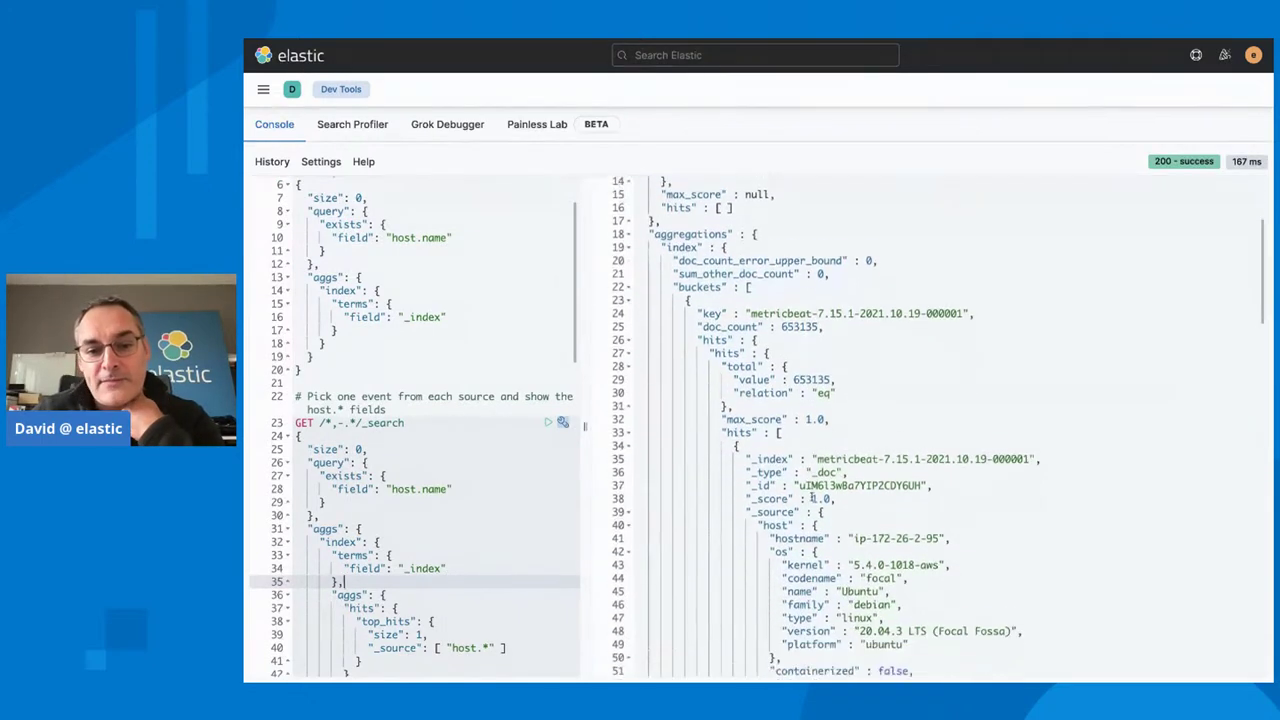
pyautogui.scroll(-1, 812, 497)
# Inspect the metricbeat hit's host object and its ip array, including 172.26.2.95
pyautogui.doubleClick(777, 356)
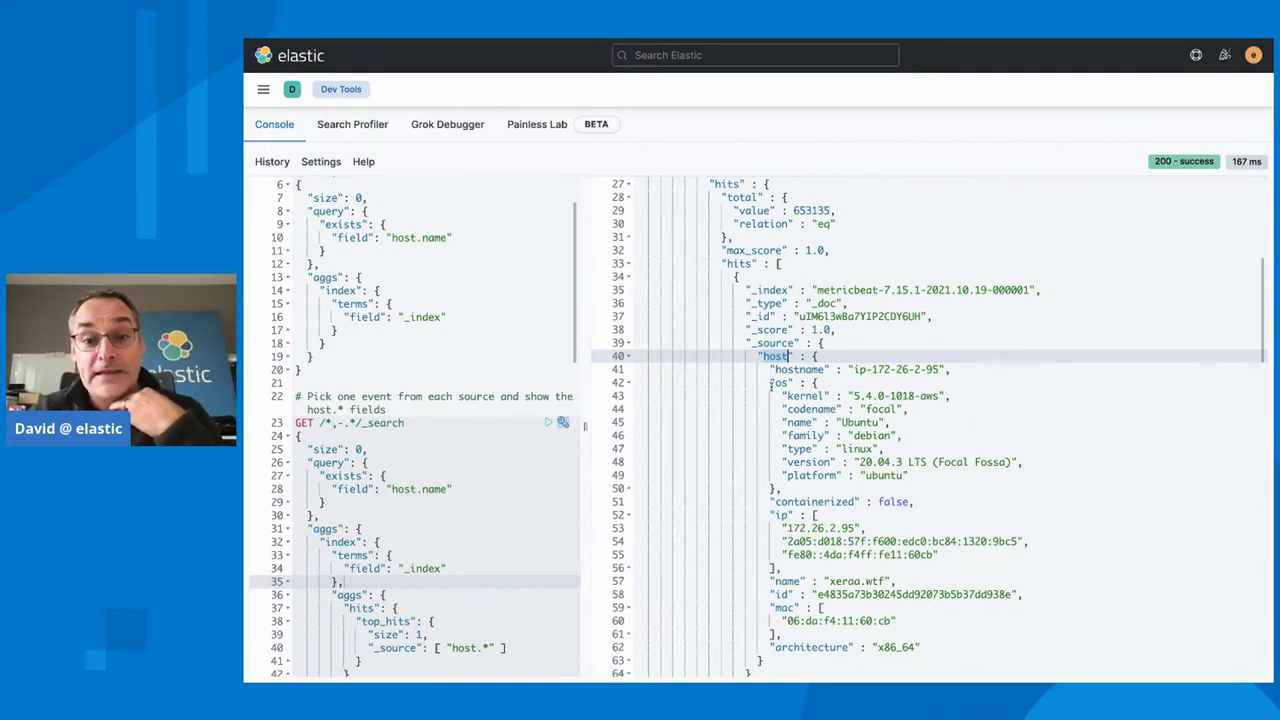
pyautogui.scroll(-2, 772, 383)
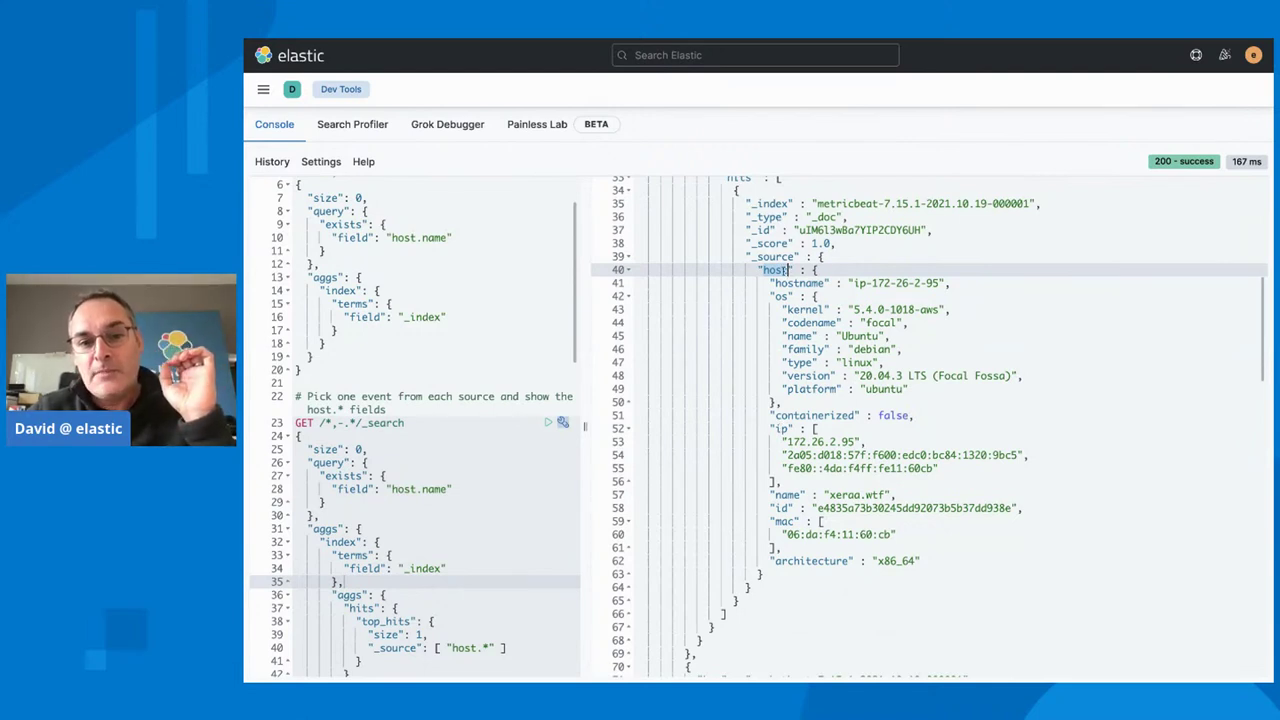
pyautogui.click(780, 428)
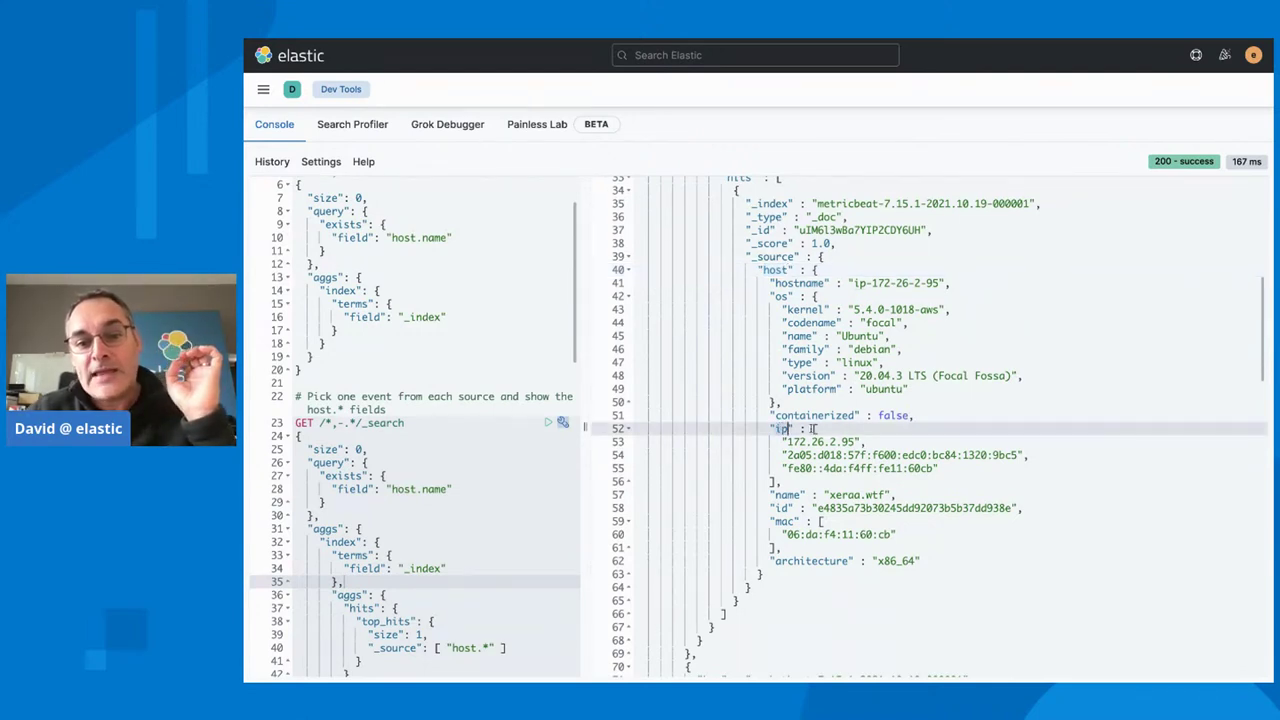
pyautogui.moveTo(812, 428); pyautogui.dragTo(788, 481)
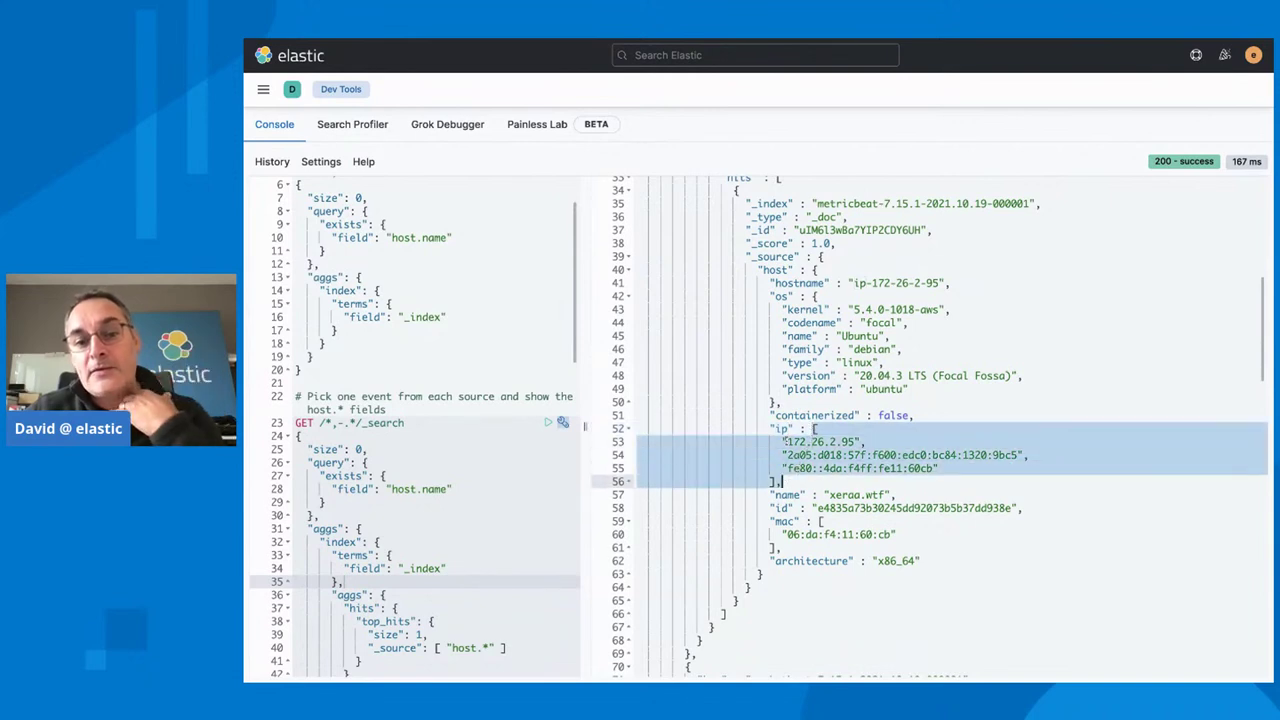
pyautogui.click(786, 441)
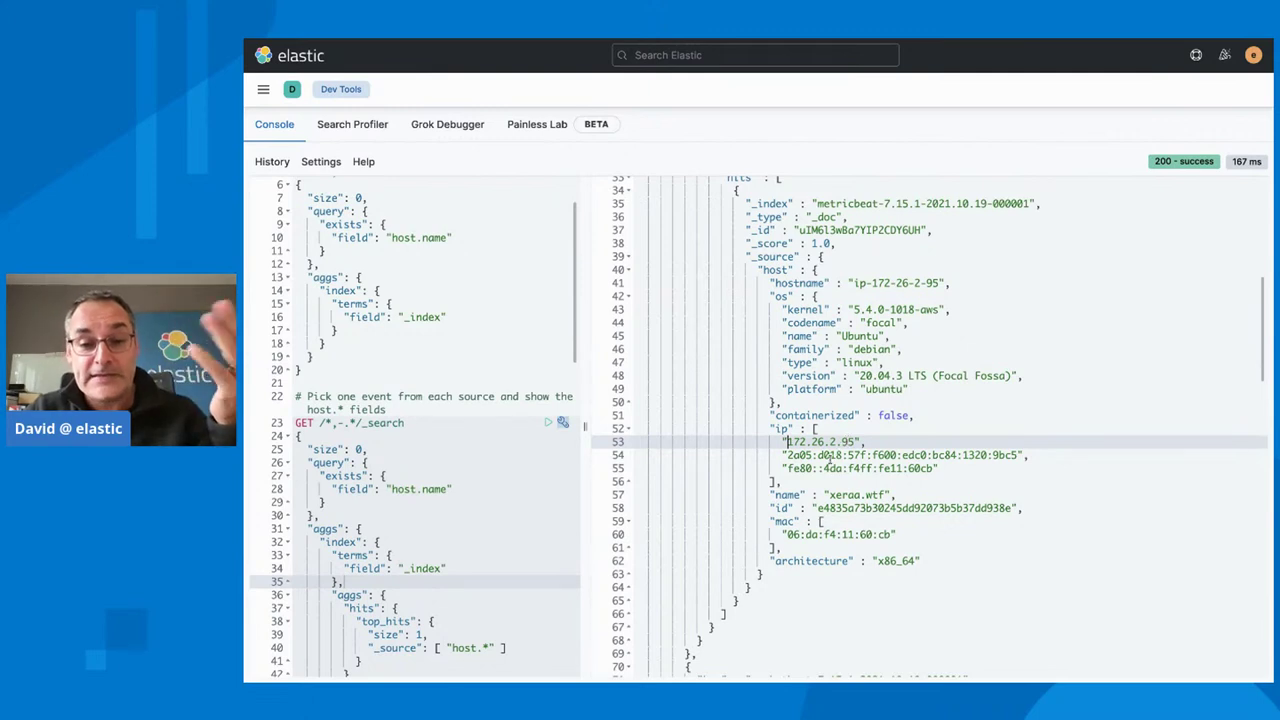
pyautogui.click(856, 441)
# Review the packetbeat host IP and the filebeat host's 172.26.8.69 address
pyautogui.scroll(-1, 886, 440)
pyautogui.scroll(-10, 886, 441)
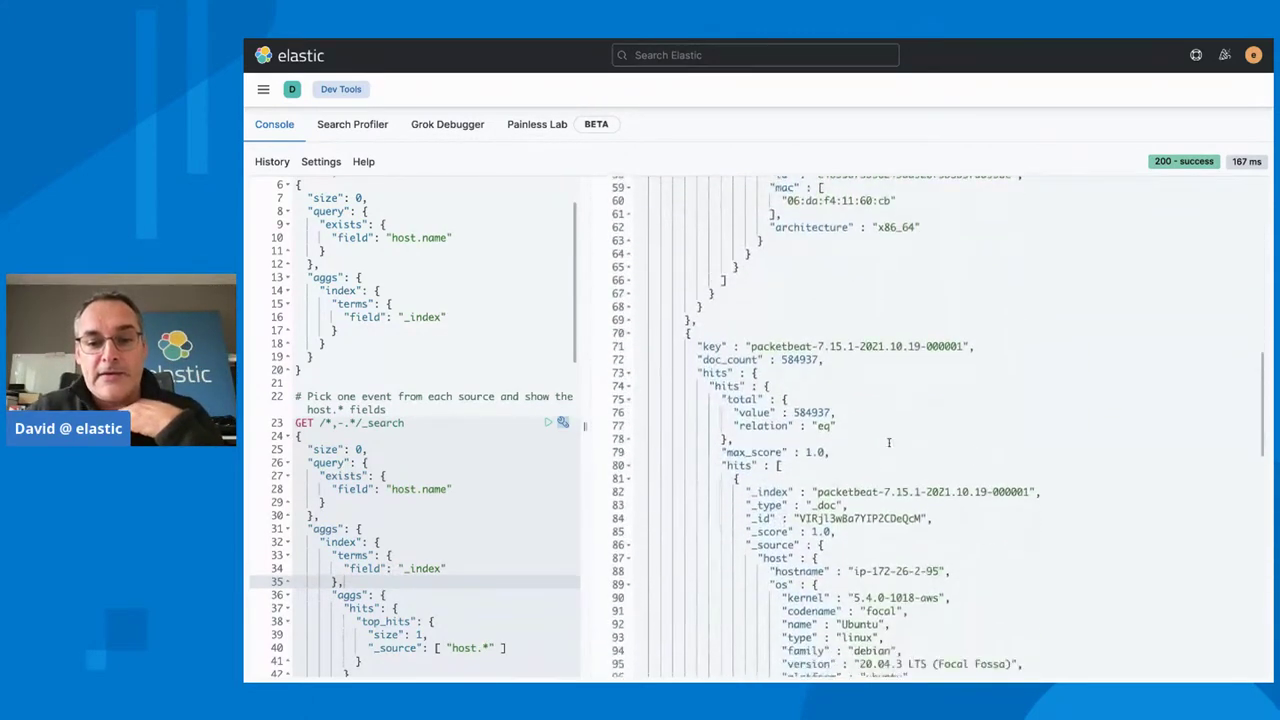
pyautogui.scroll(-2, 888, 443)
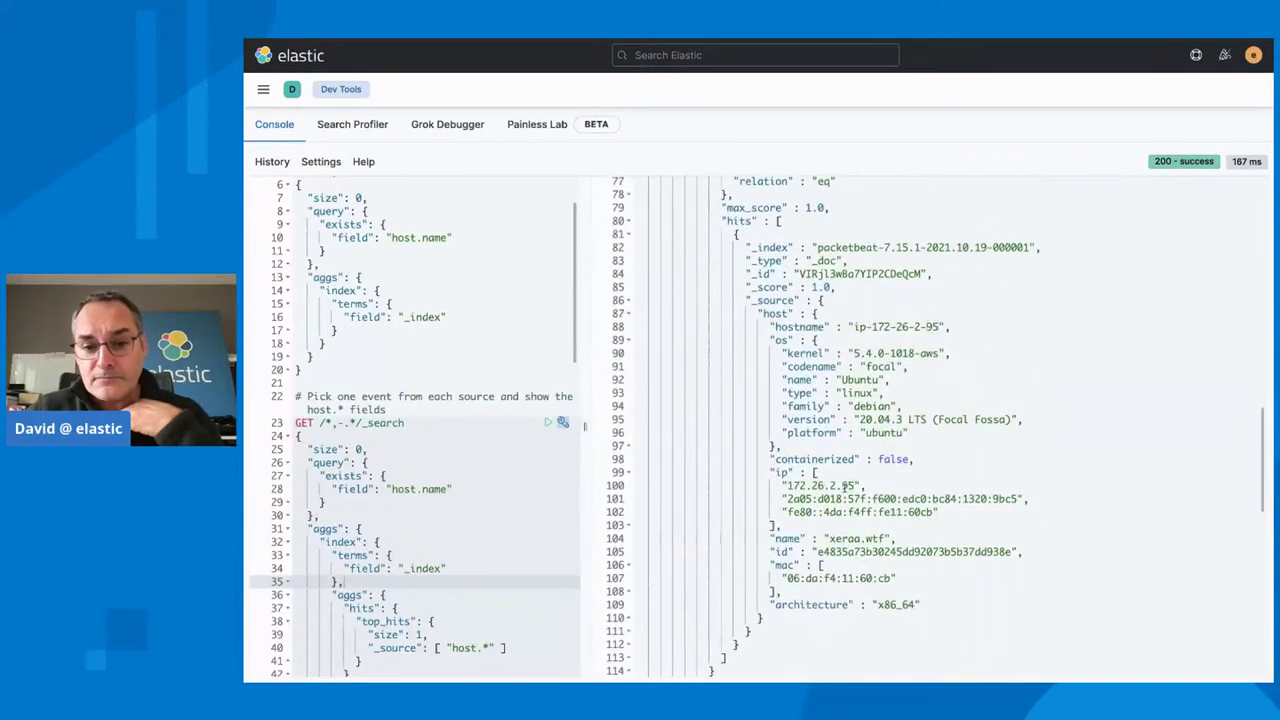
pyautogui.click(843, 486)
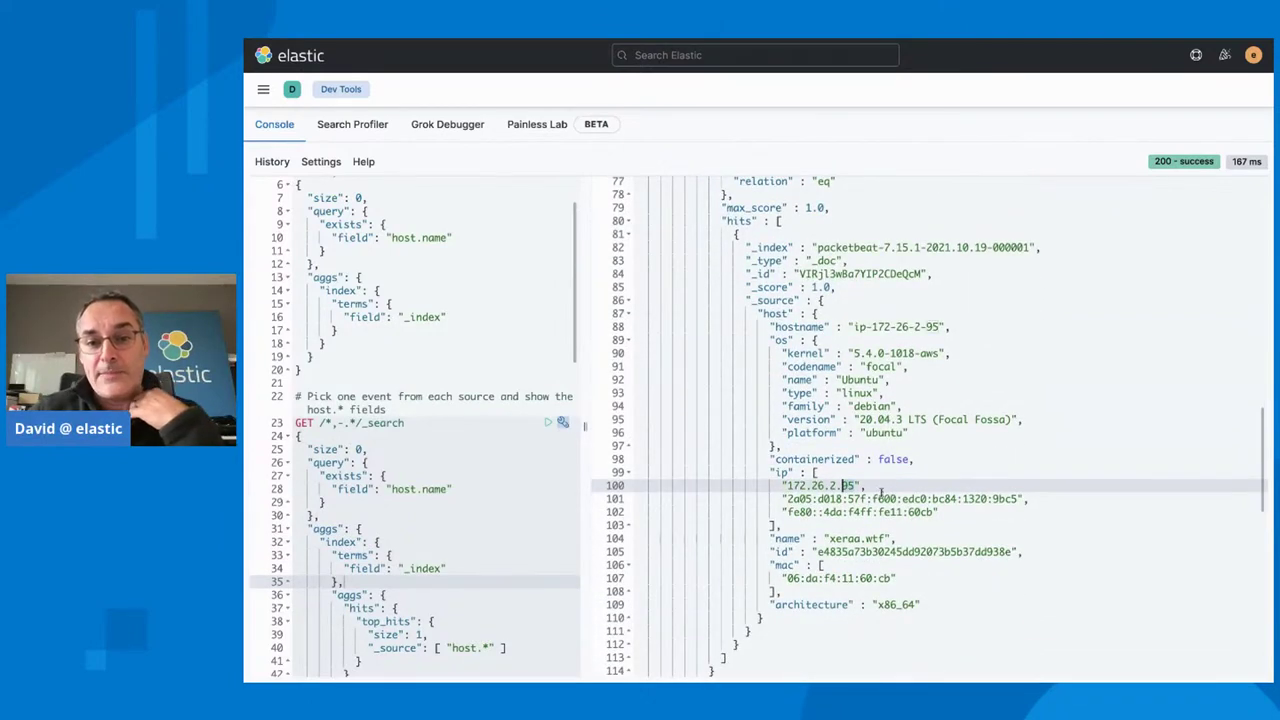
pyautogui.scroll(-13, 872, 496)
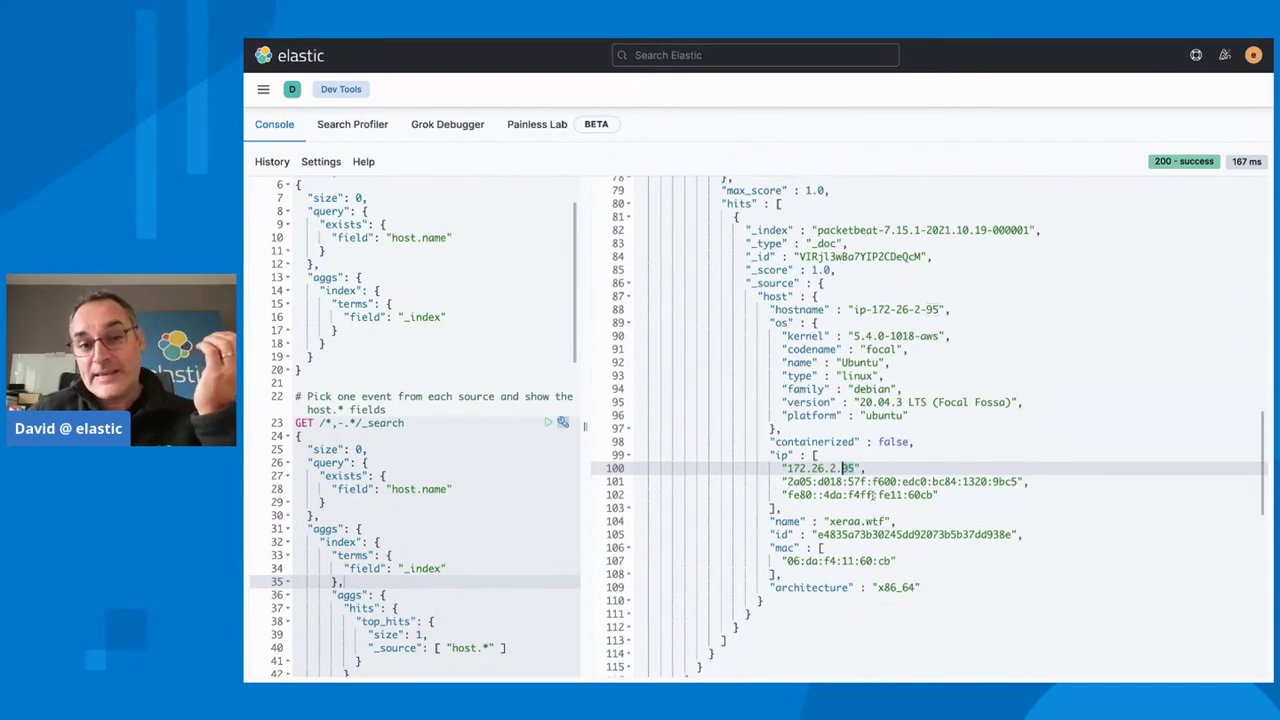
pyautogui.scroll(-3, 872, 496)
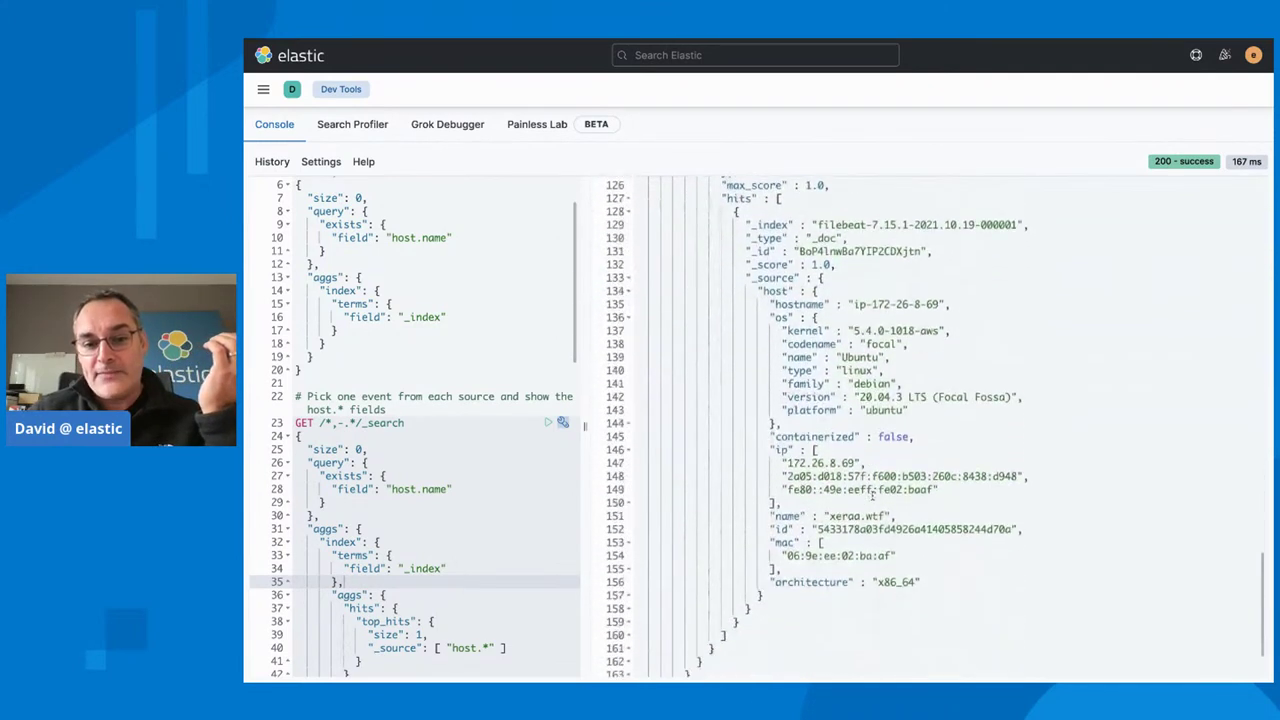
pyautogui.click(843, 413)
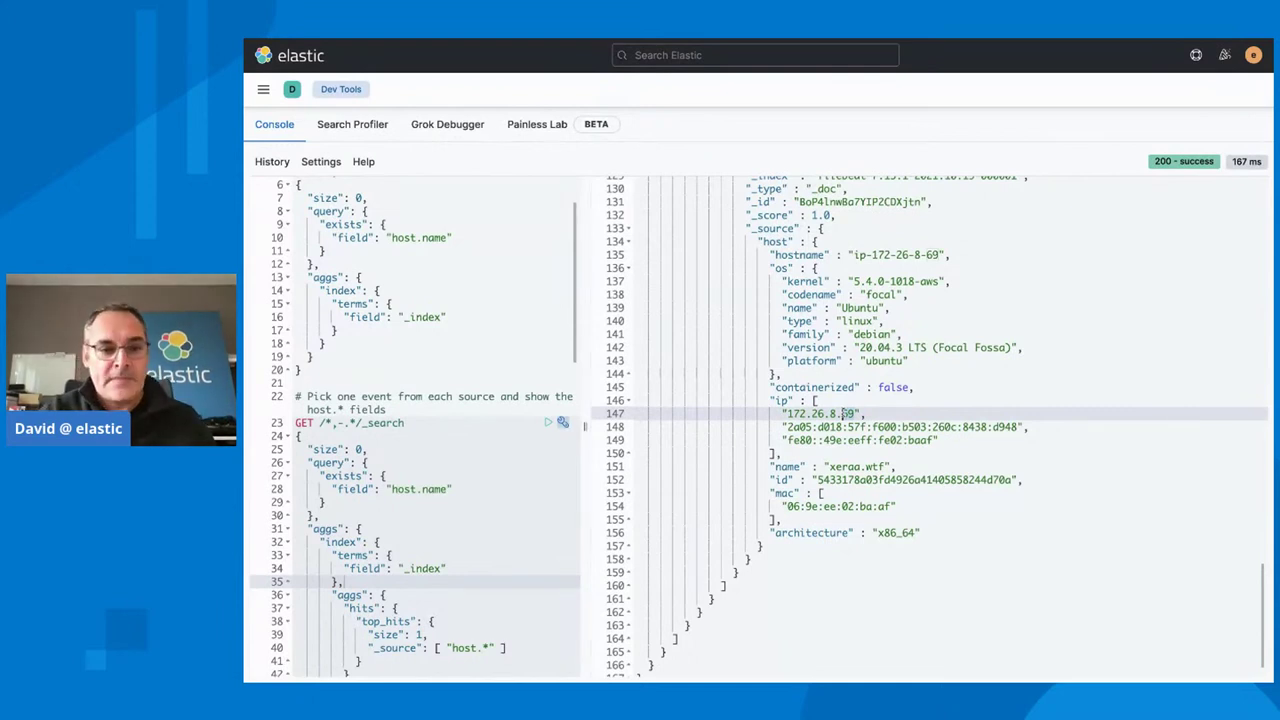
pyautogui.scroll(-5, 448, 398)
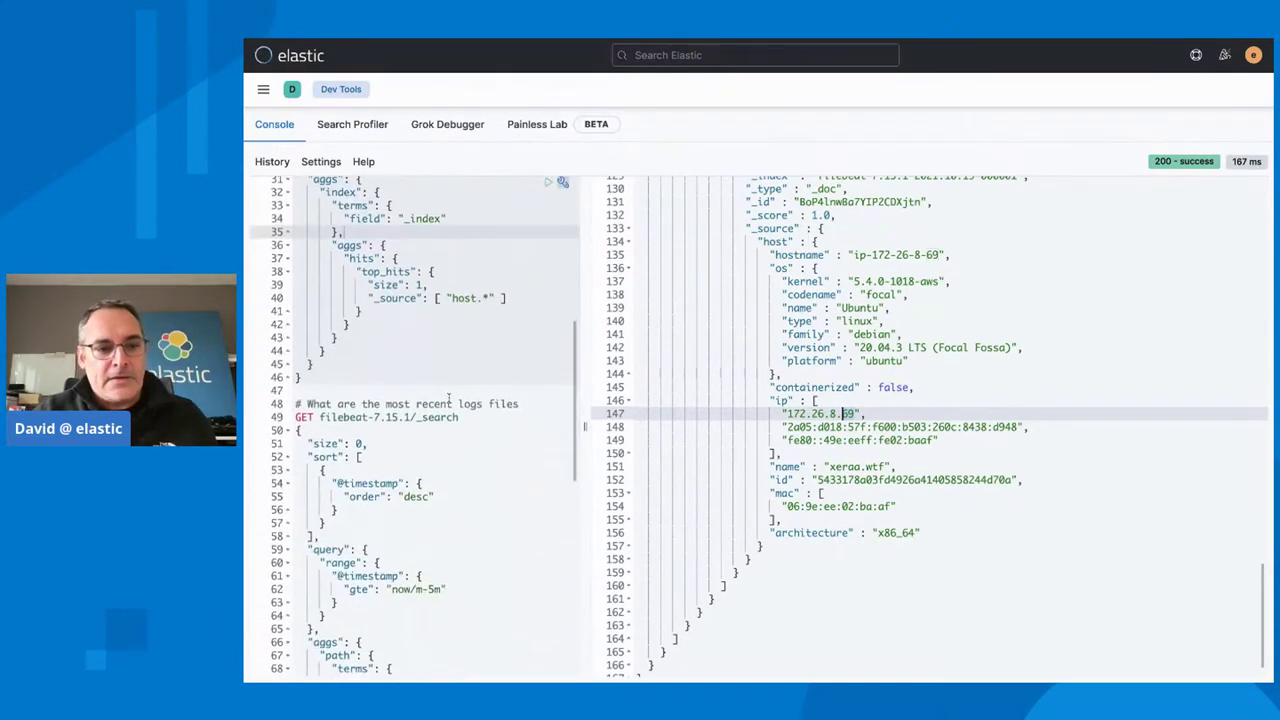
# Run the filebeat recent log files query to list nginx access.log, syslog and auth.log, then go to the terminal
pyautogui.scroll(-1, 449, 399)
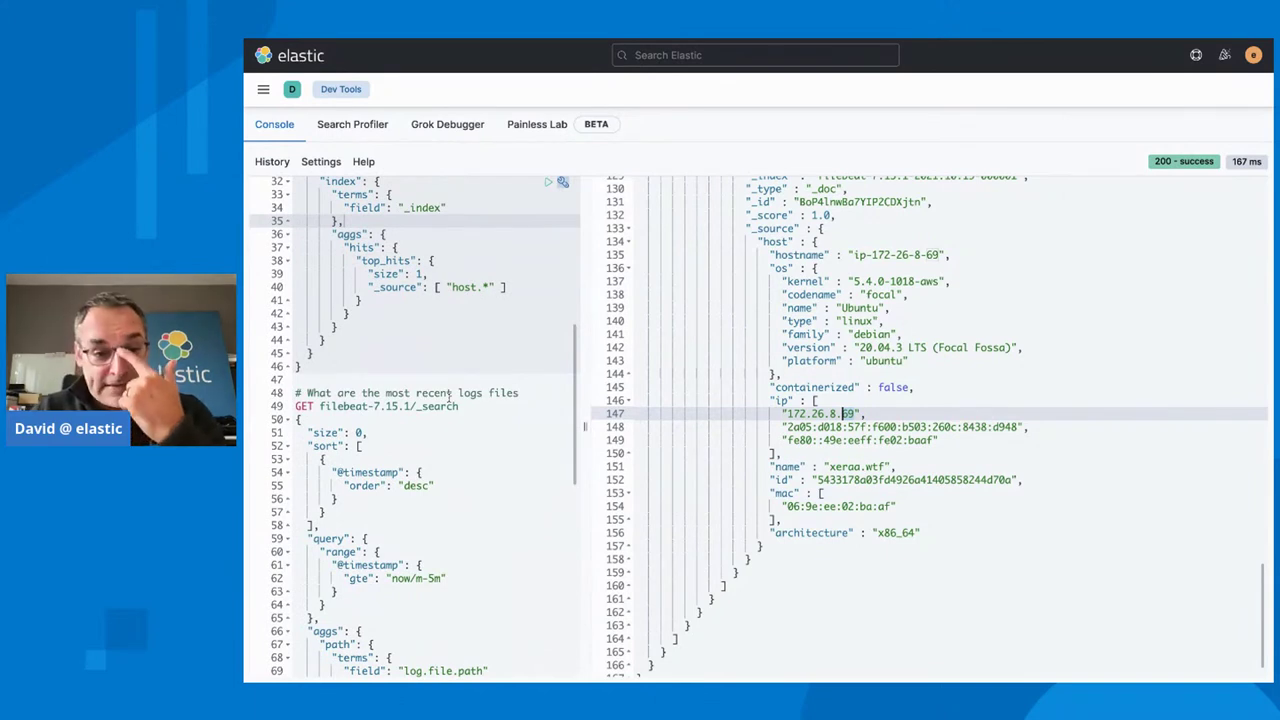
pyautogui.scroll(-1, 448, 395)
pyautogui.click(448, 398)
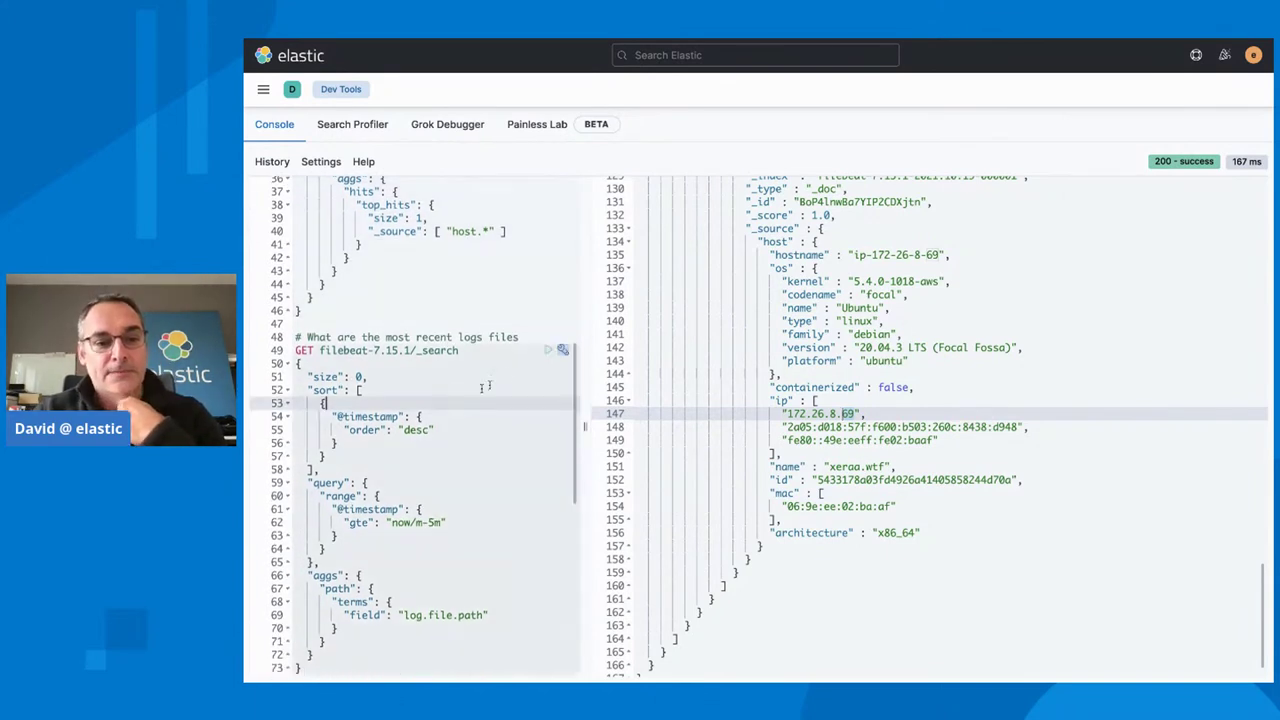
pyautogui.click(549, 352)
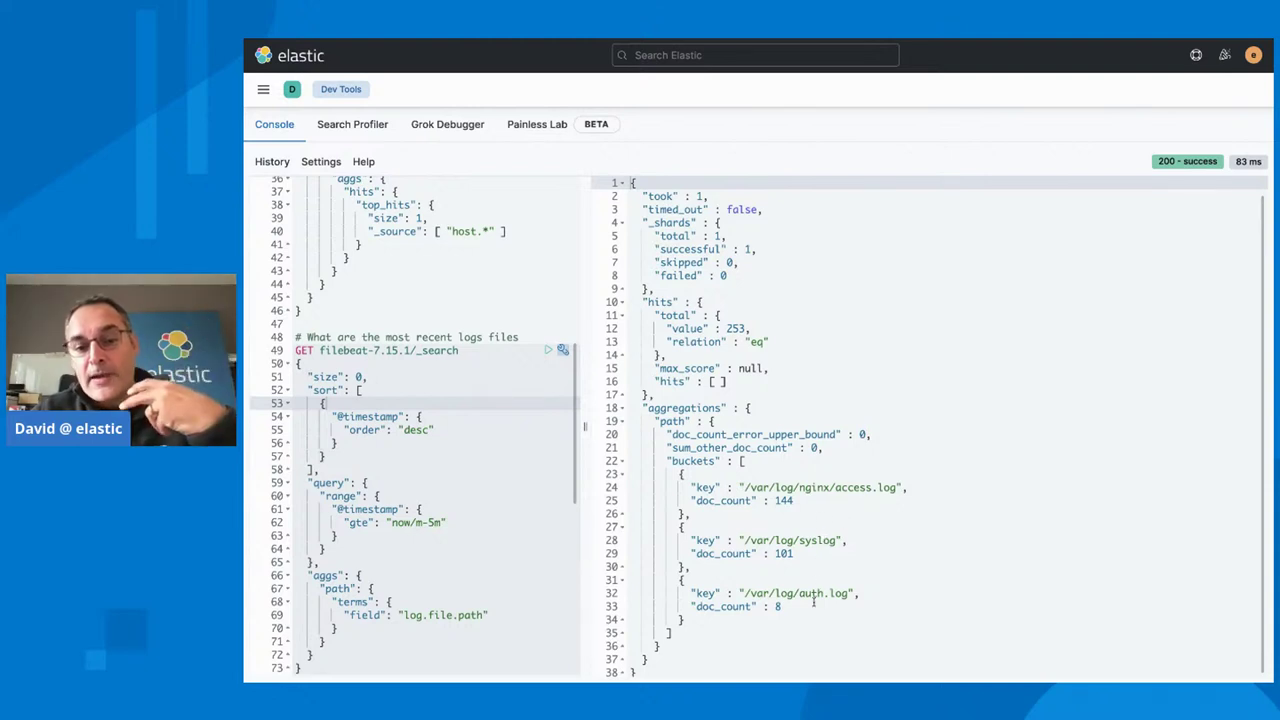
pyautogui.moveTo(403, 614); pyautogui.dragTo(484, 612)
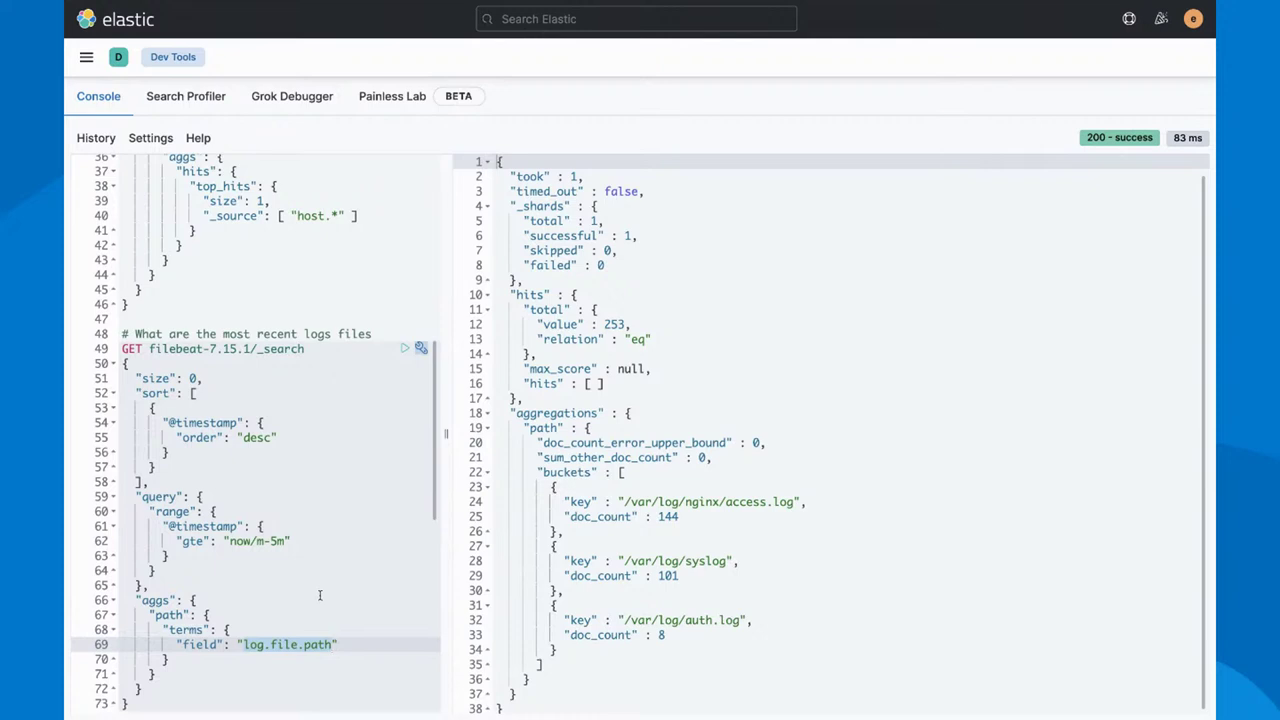
pyautogui.scroll(-1, 320, 595)
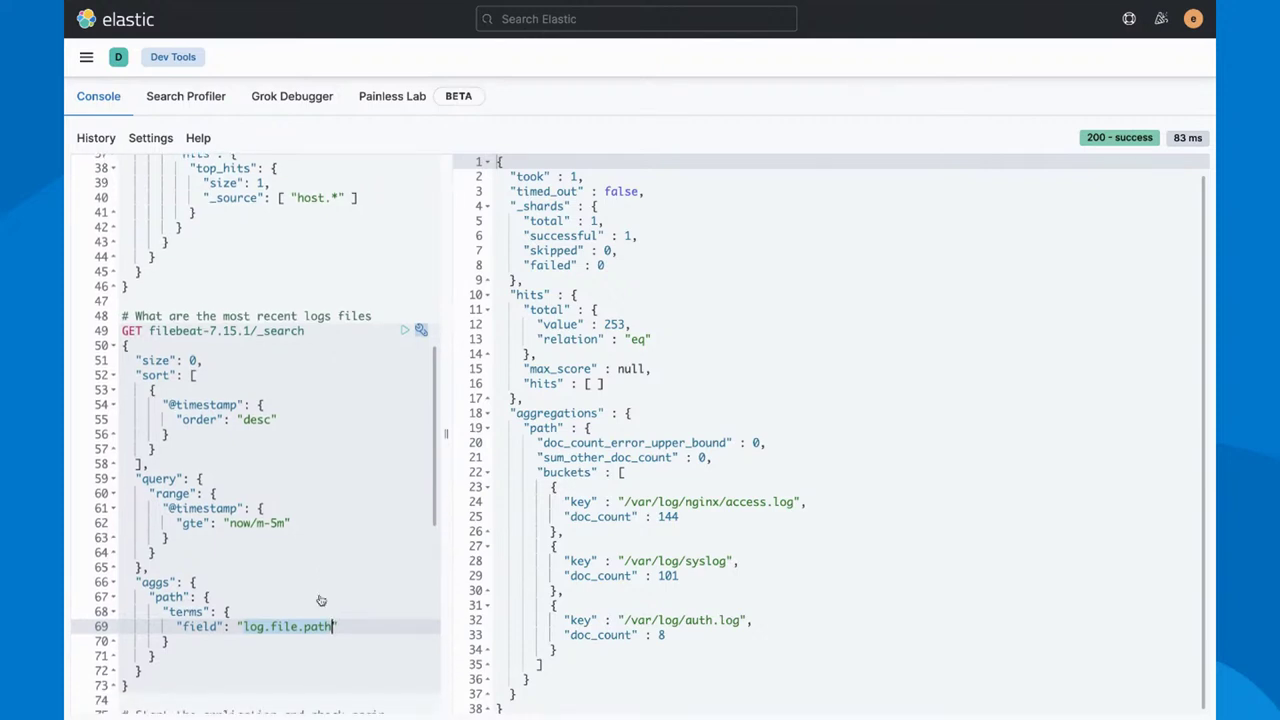
pyautogui.hotkey('ctrl', 'Right')
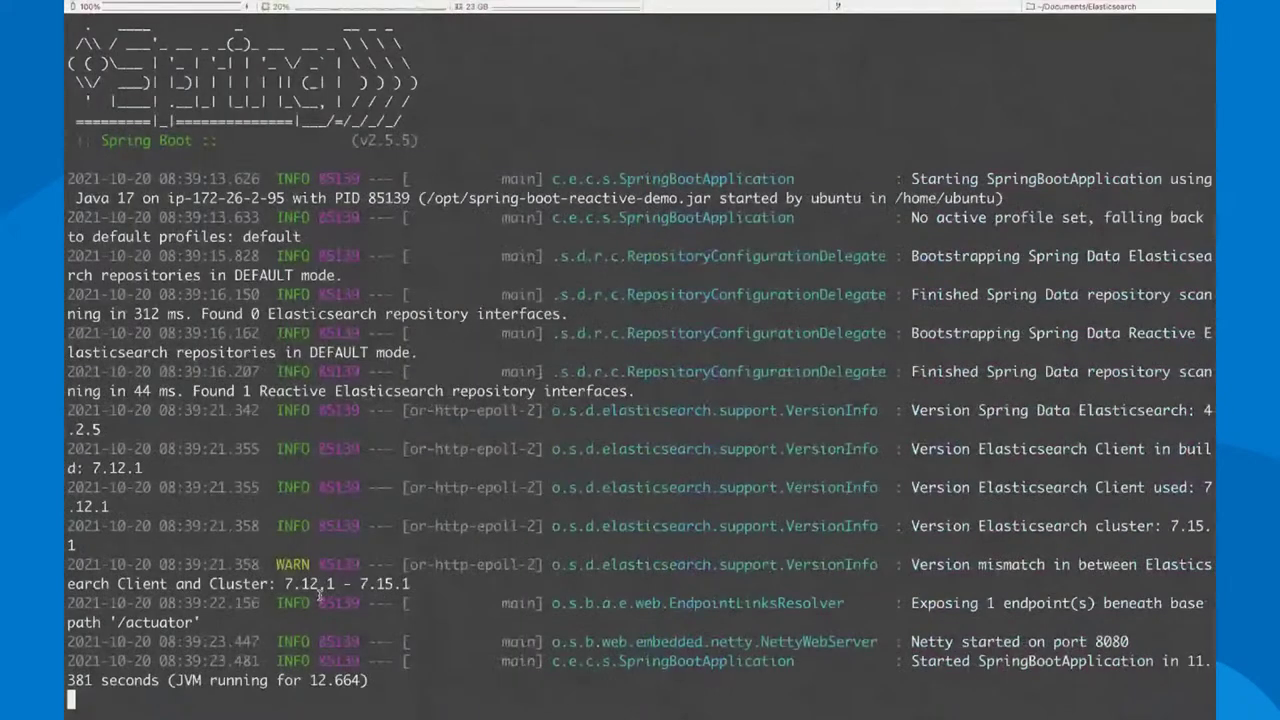
# Stop, clear and relaunch the spring-boot-reactive-demo java -jar app, then return to Kibana
pyautogui.hotkey('ctrl', 'c')
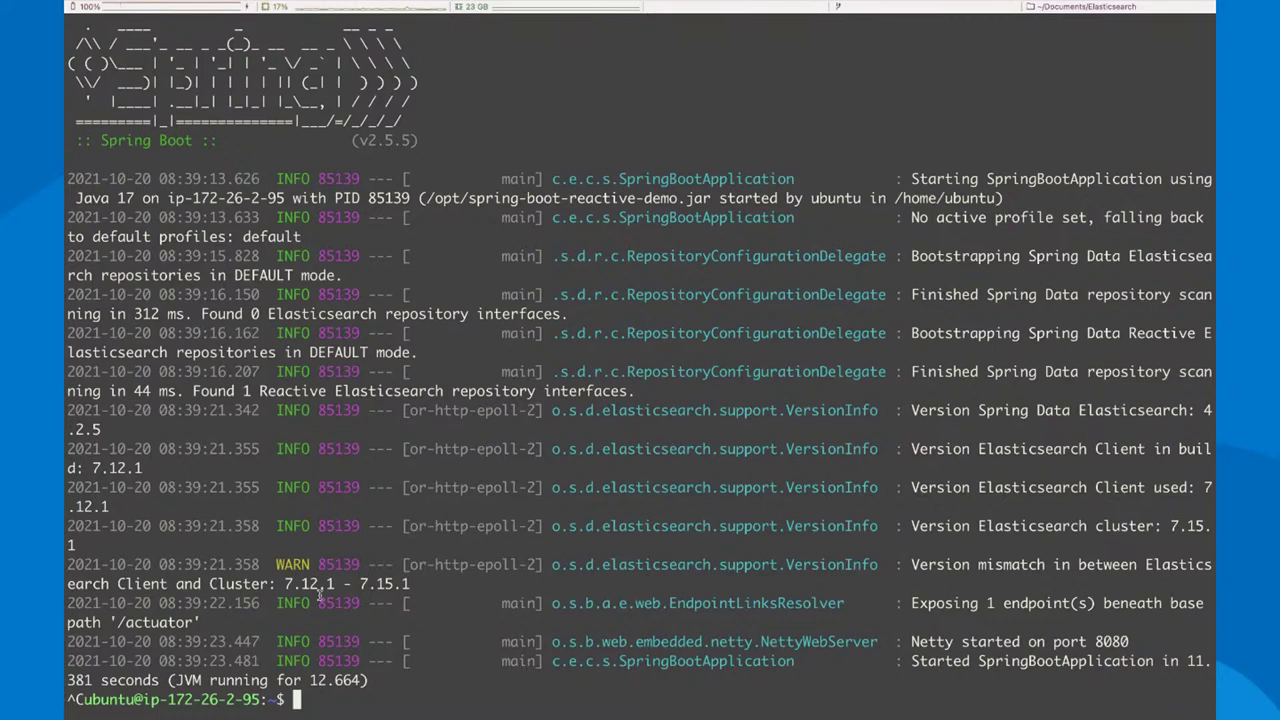
pyautogui.hotkey('ctrl', 'l')
pyautogui.press('Up')
pyautogui.press('Return')
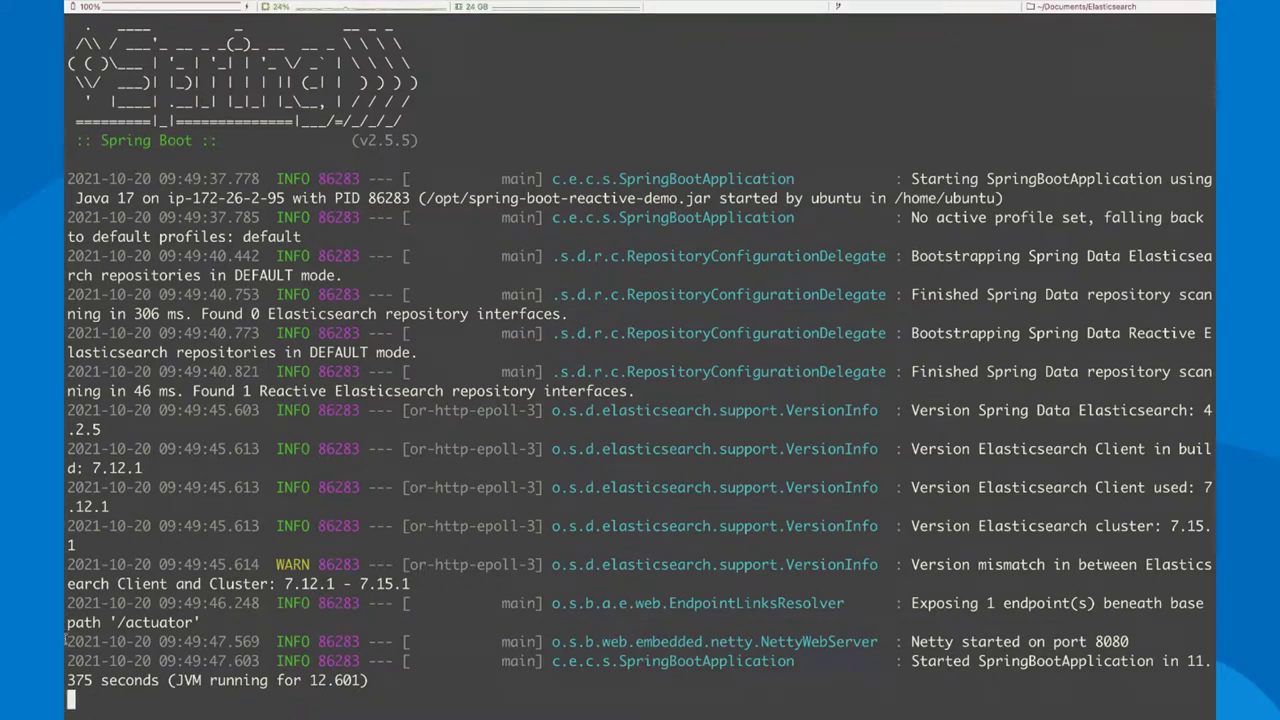
pyautogui.hotkey('ctrl', 'Left')
# Rerun the recent log files query in the Dev Tools console
pyautogui.click(276, 552)
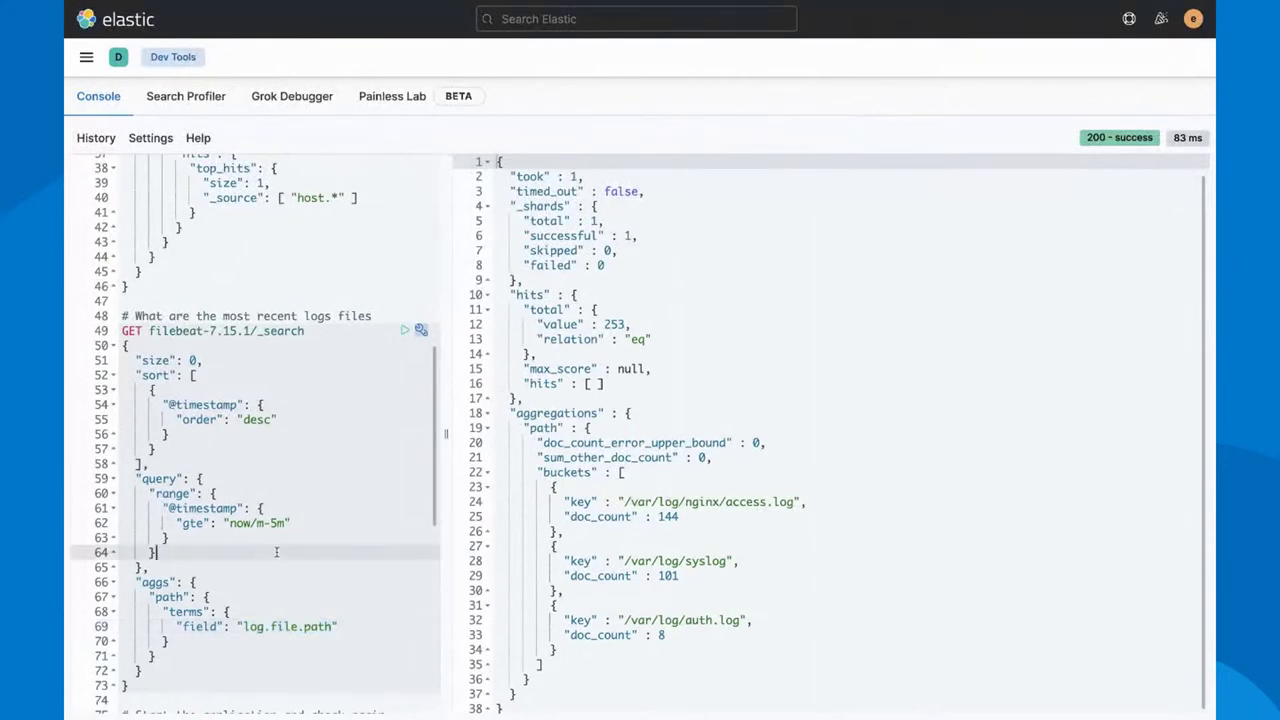
pyautogui.hotkey('ctrl', 'Return')
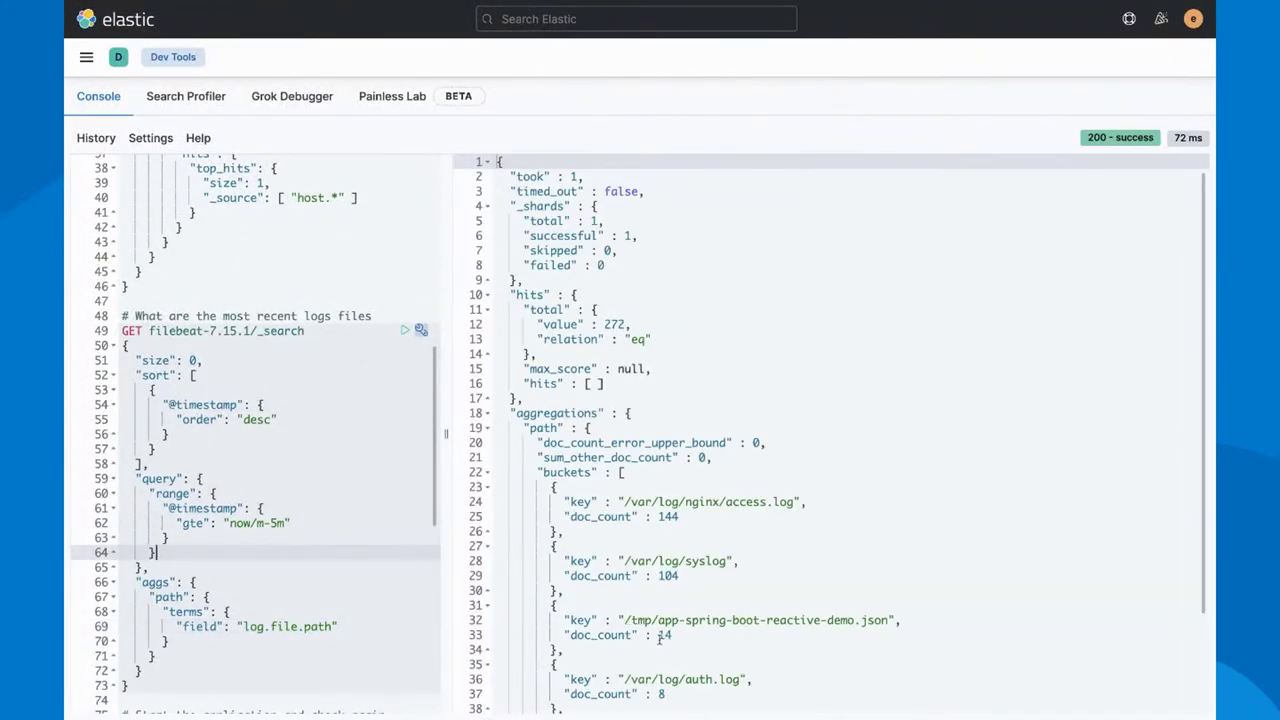
pyautogui.scroll(-5, 300, 450)
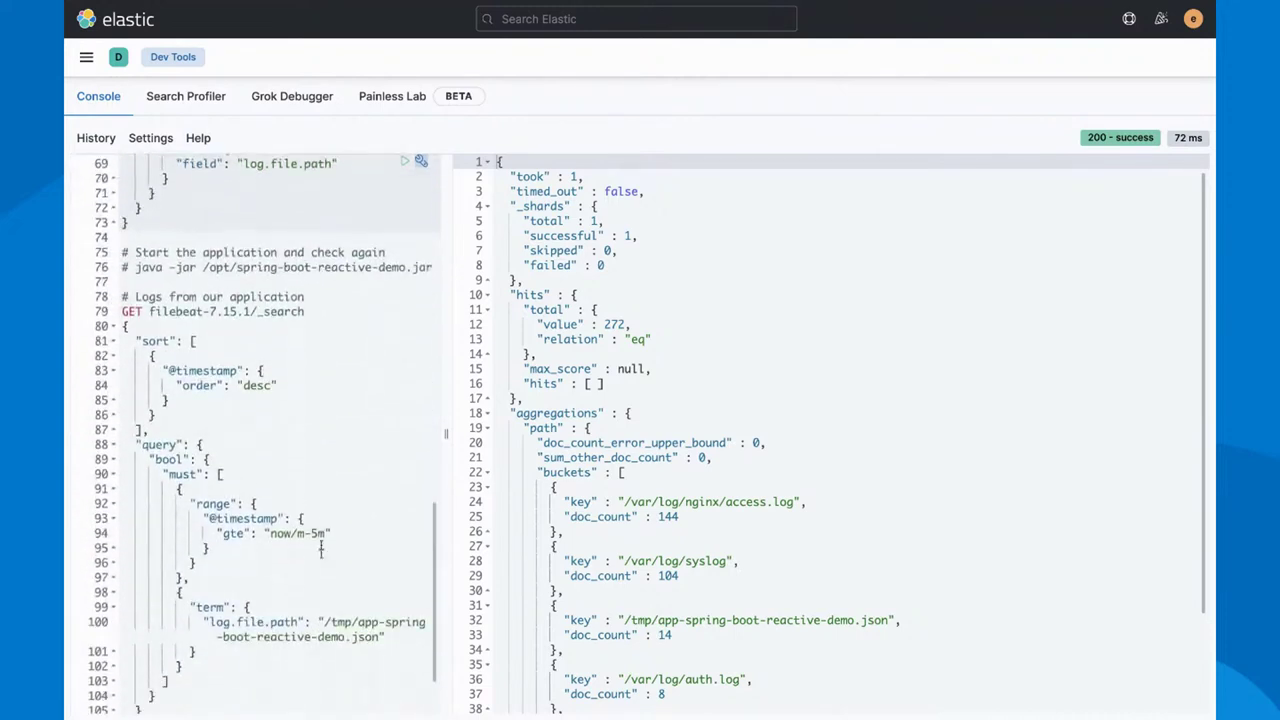
# Run the recent application logs search and highlight the Spring Boot startup message
pyautogui.click(312, 497)
pyautogui.click(405, 311)
pyautogui.scroll(-4, 660, 372)
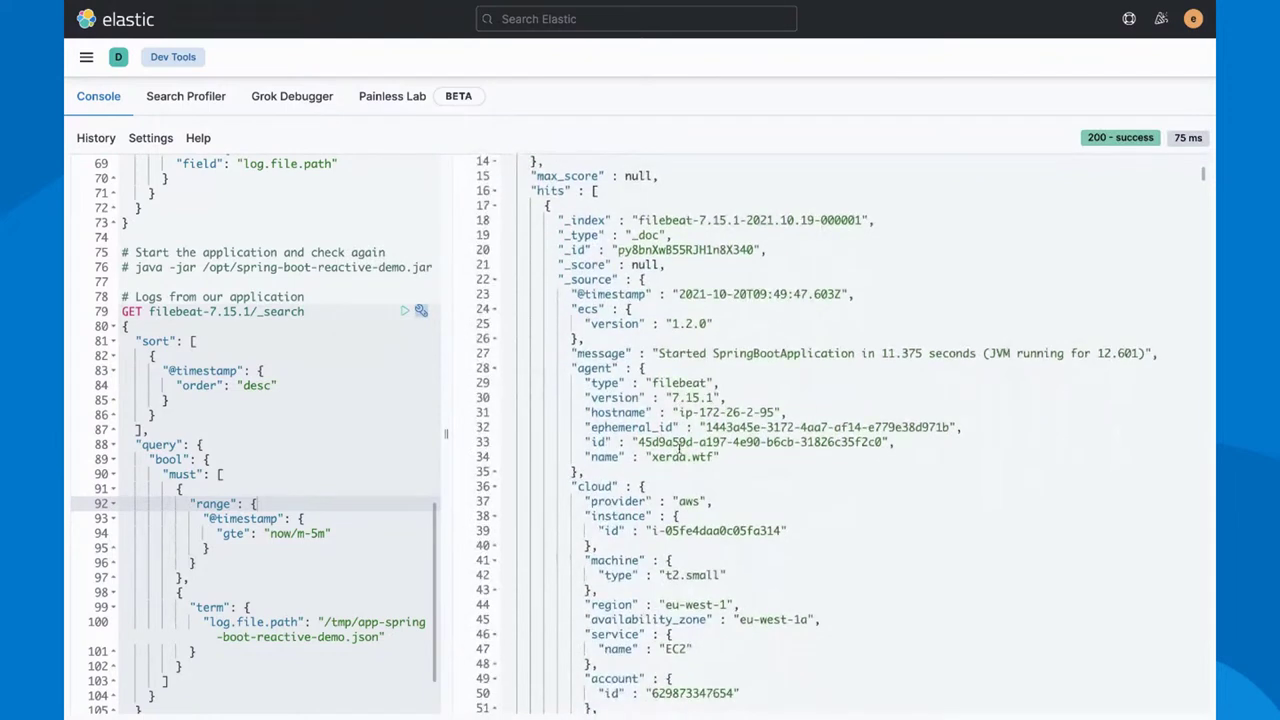
pyautogui.click(621, 358)
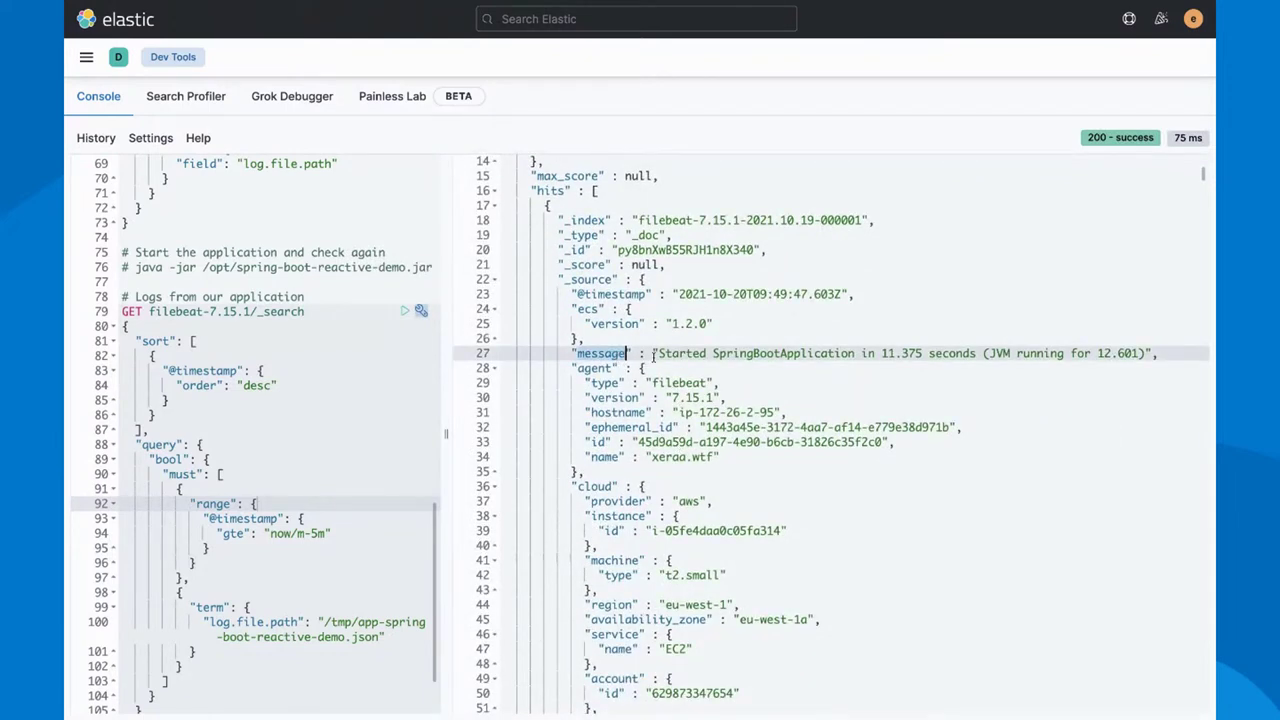
pyautogui.moveTo(658, 353); pyautogui.dragTo(929, 357)
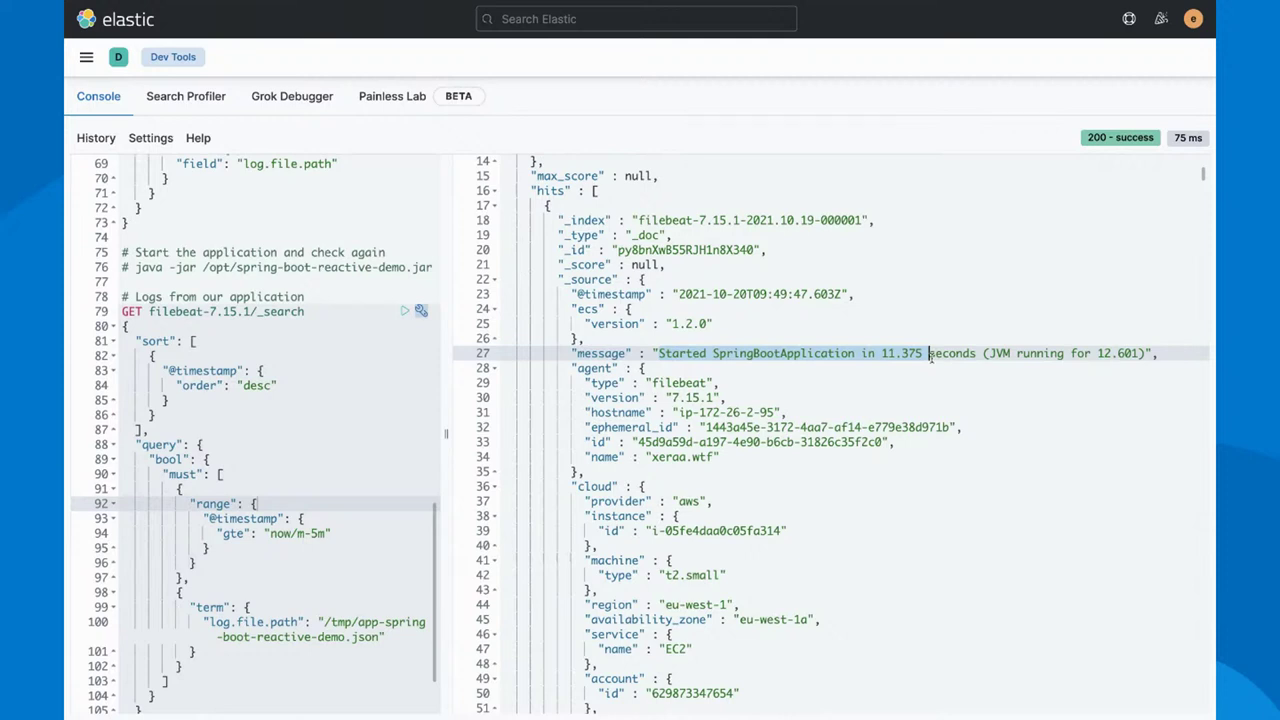
pyautogui.doubleClick(614, 353)
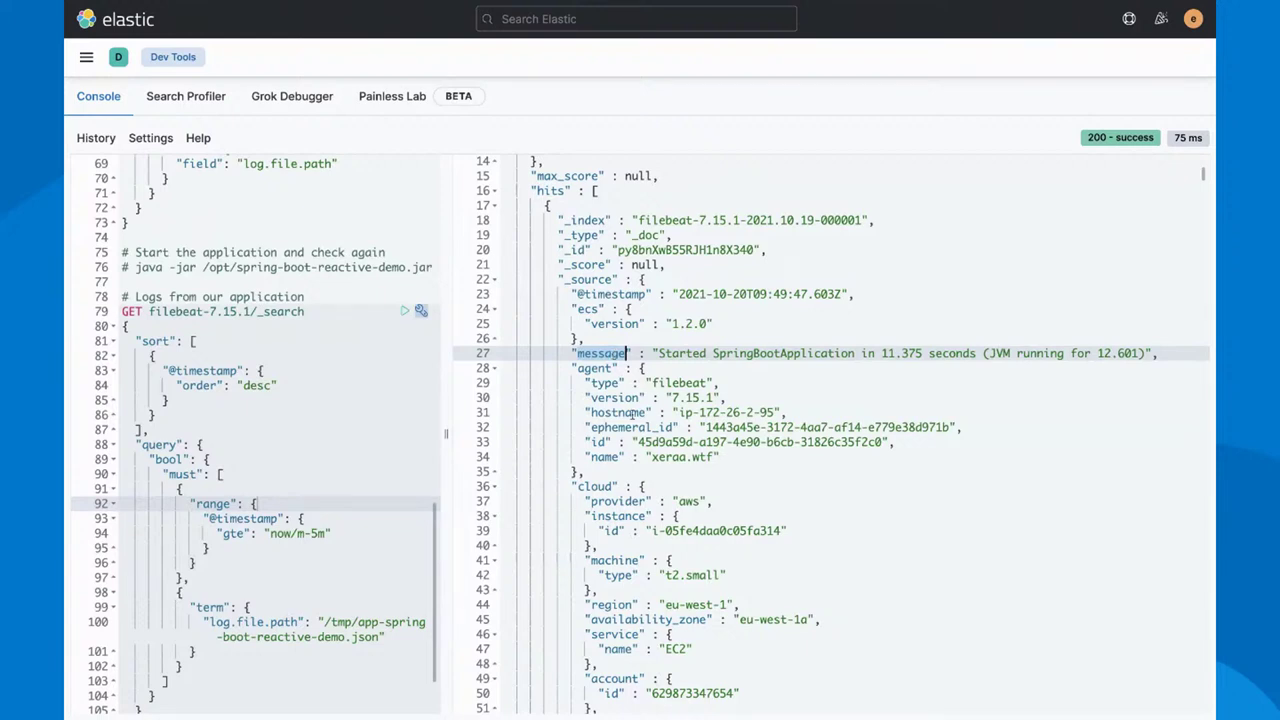
# Examine the log entry's host details and IP addresses
pyautogui.scroll(-6, 630, 405)
pyautogui.scroll(-6, 632, 411)
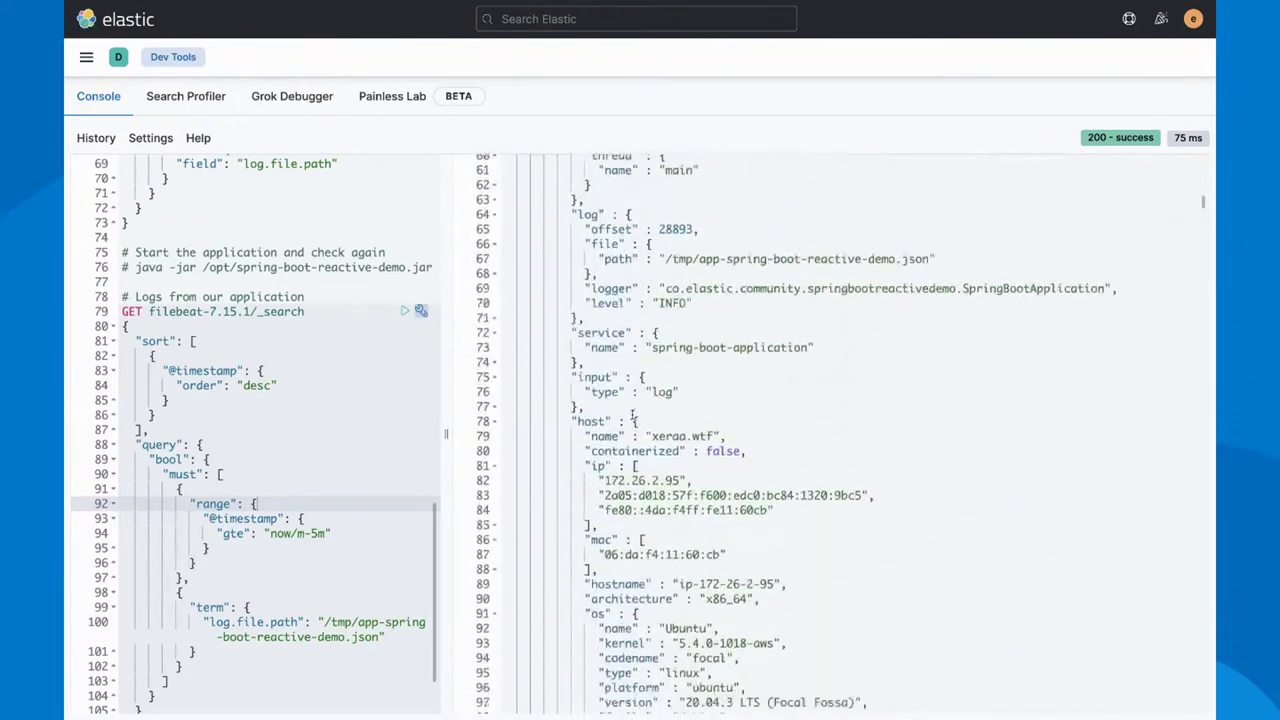
pyautogui.click(590, 225)
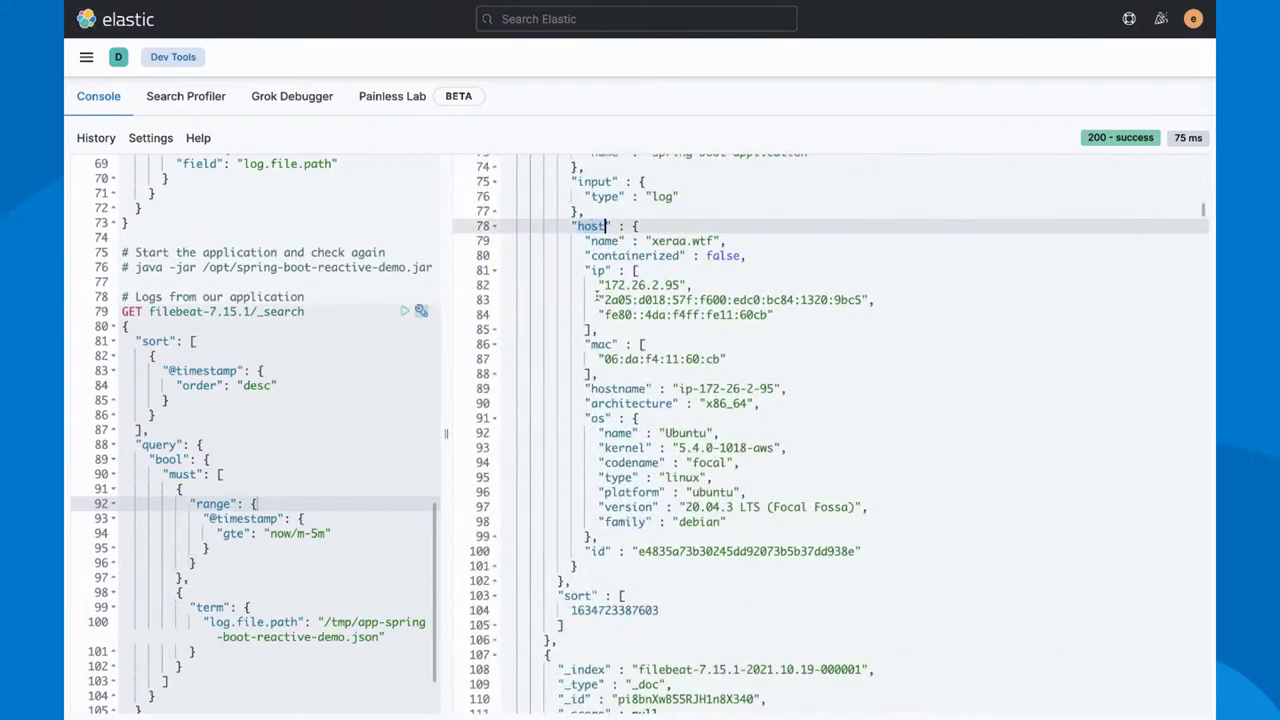
pyautogui.click(600, 270)
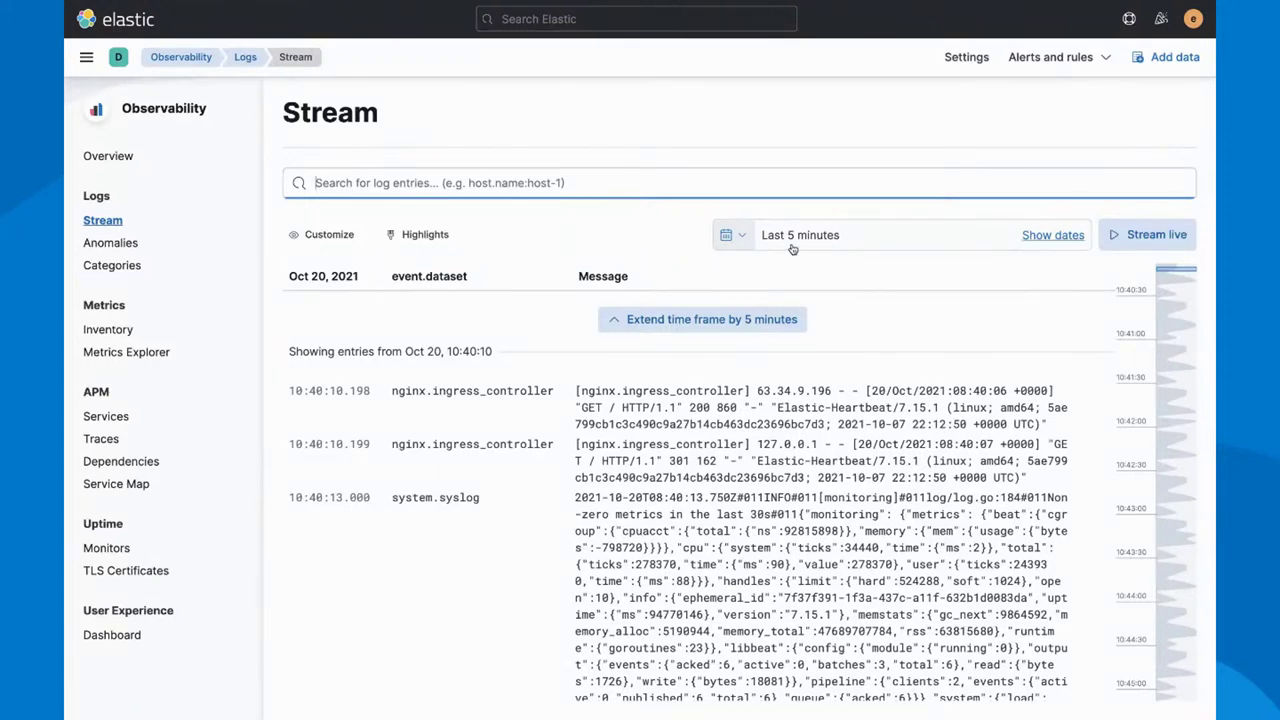
# Stop live streaming and filter log.file.path to /tmp/app-spring-boot-reactive-demo.json
pyautogui.click(1150, 234)
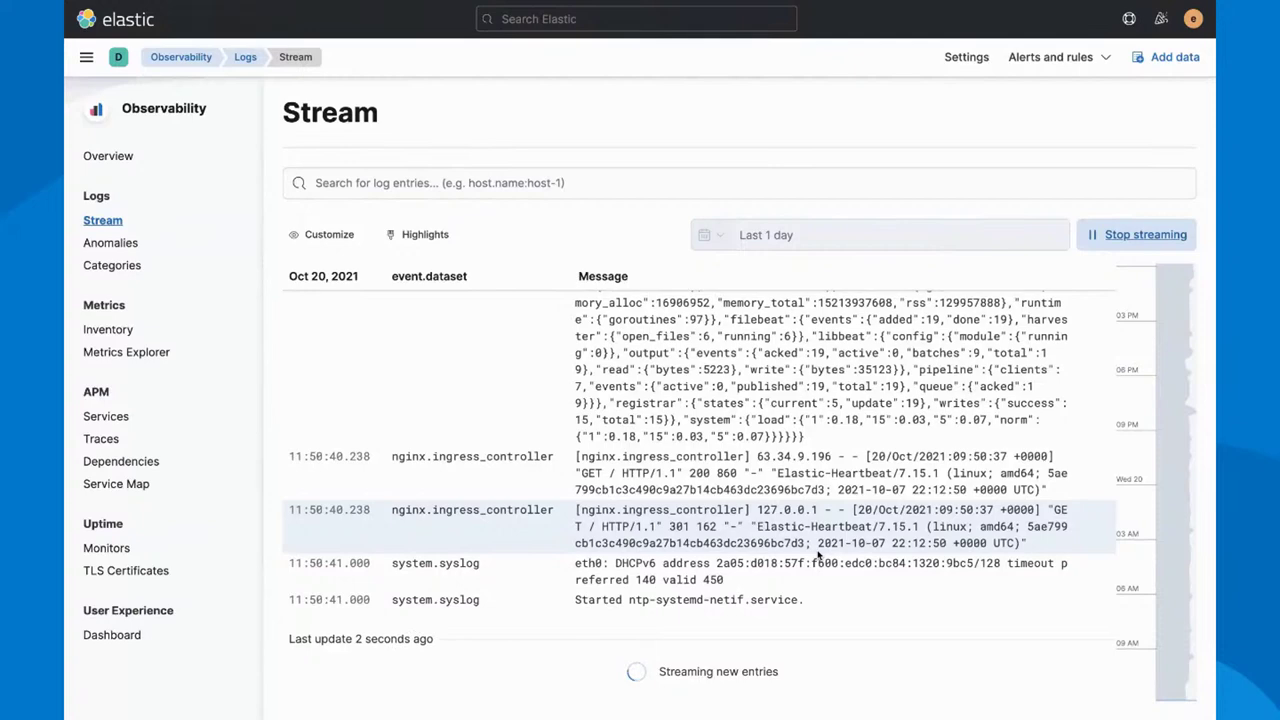
pyautogui.click(1141, 240)
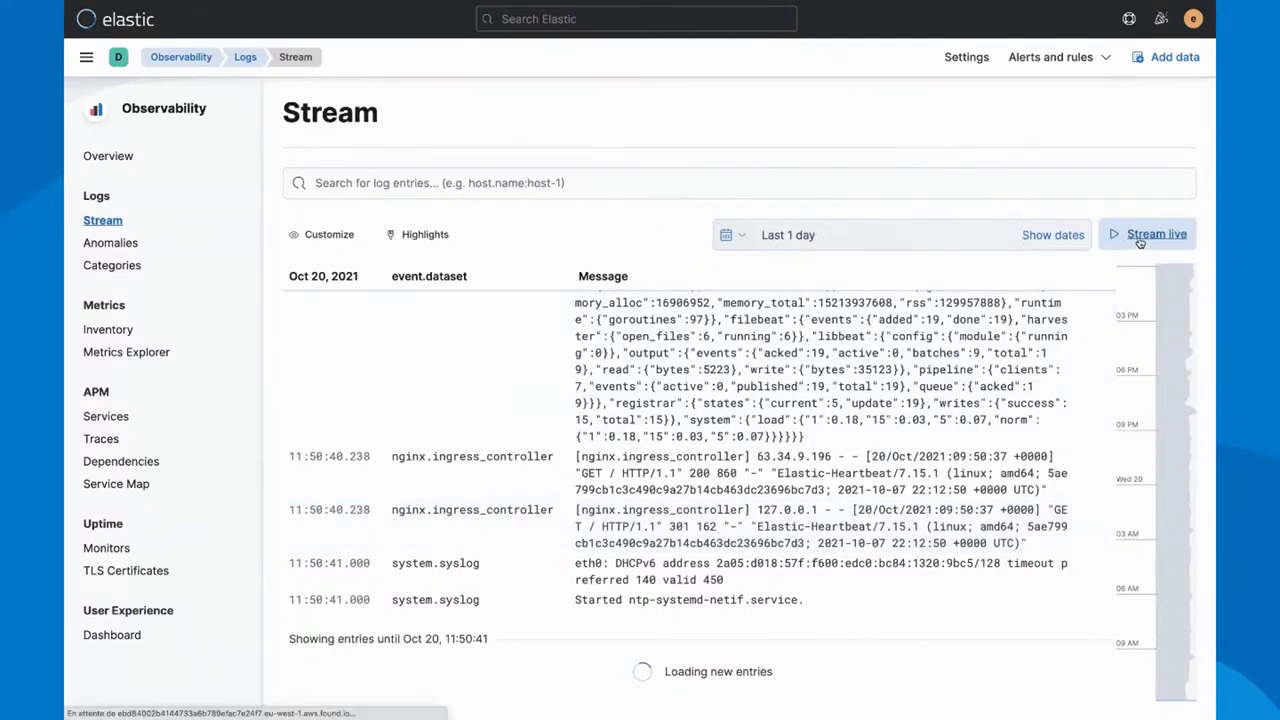
pyautogui.click(534, 194)
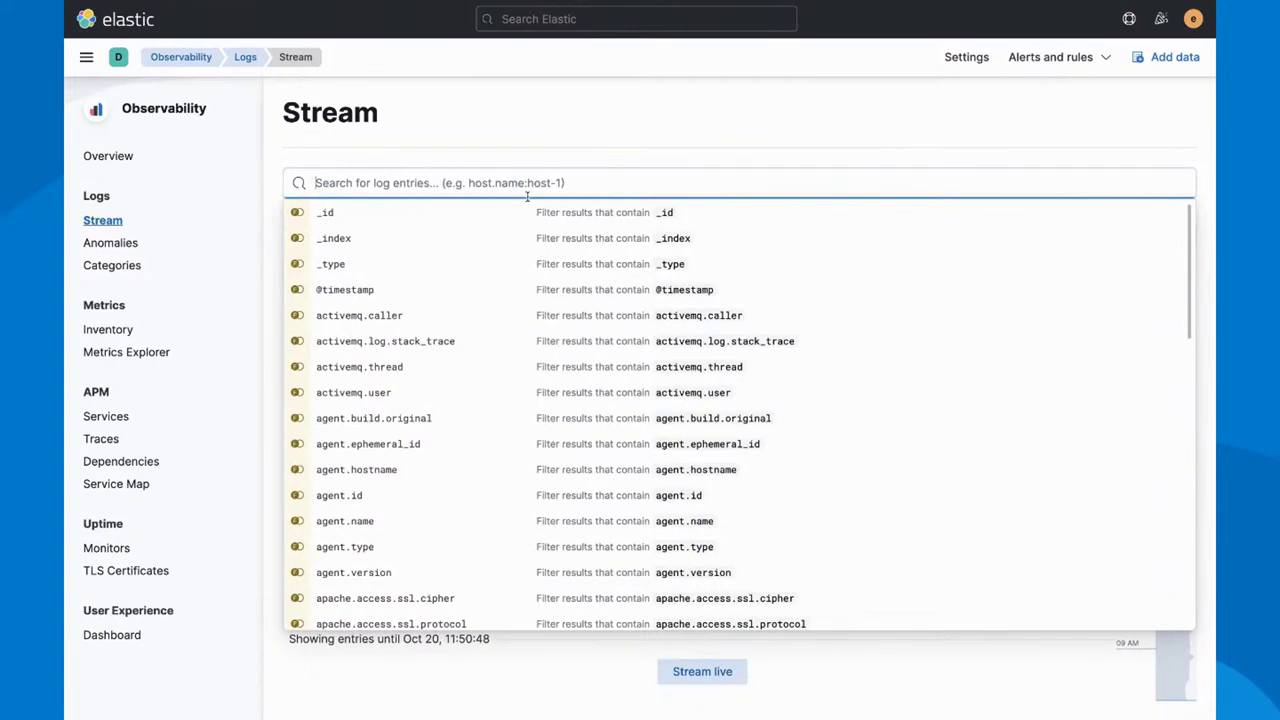
pyautogui.write('log')
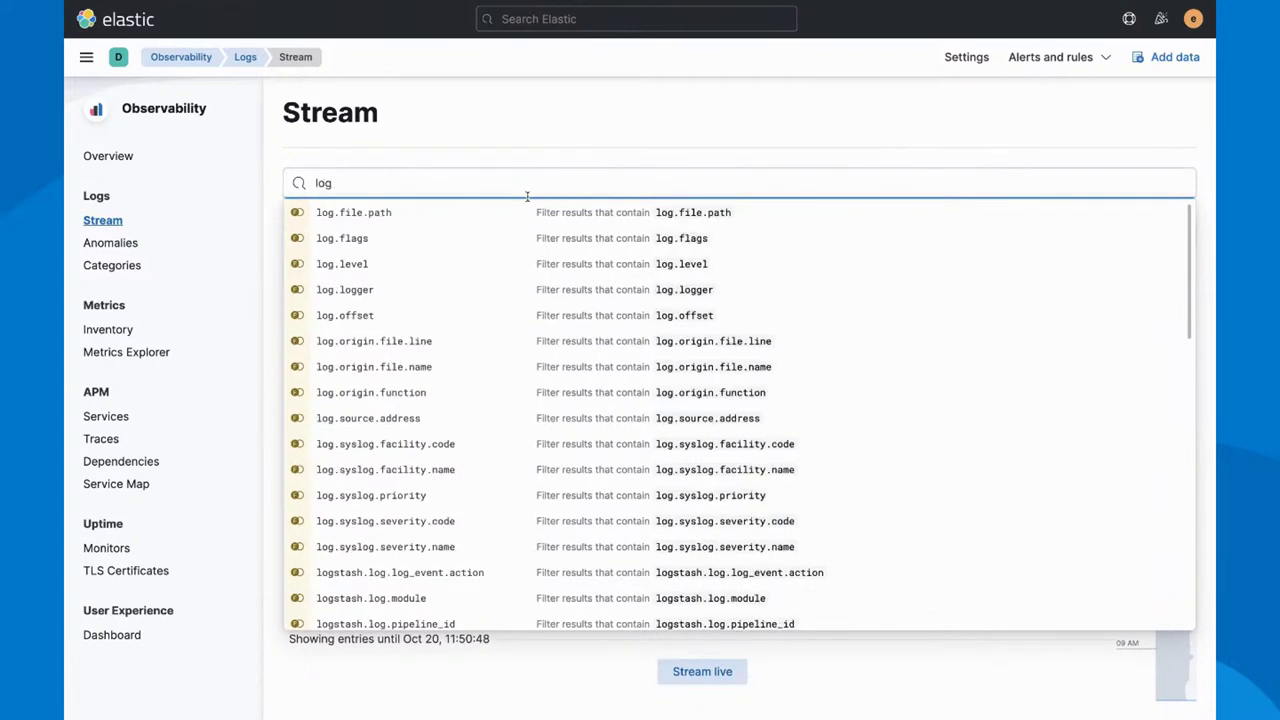
pyautogui.click(397, 214)
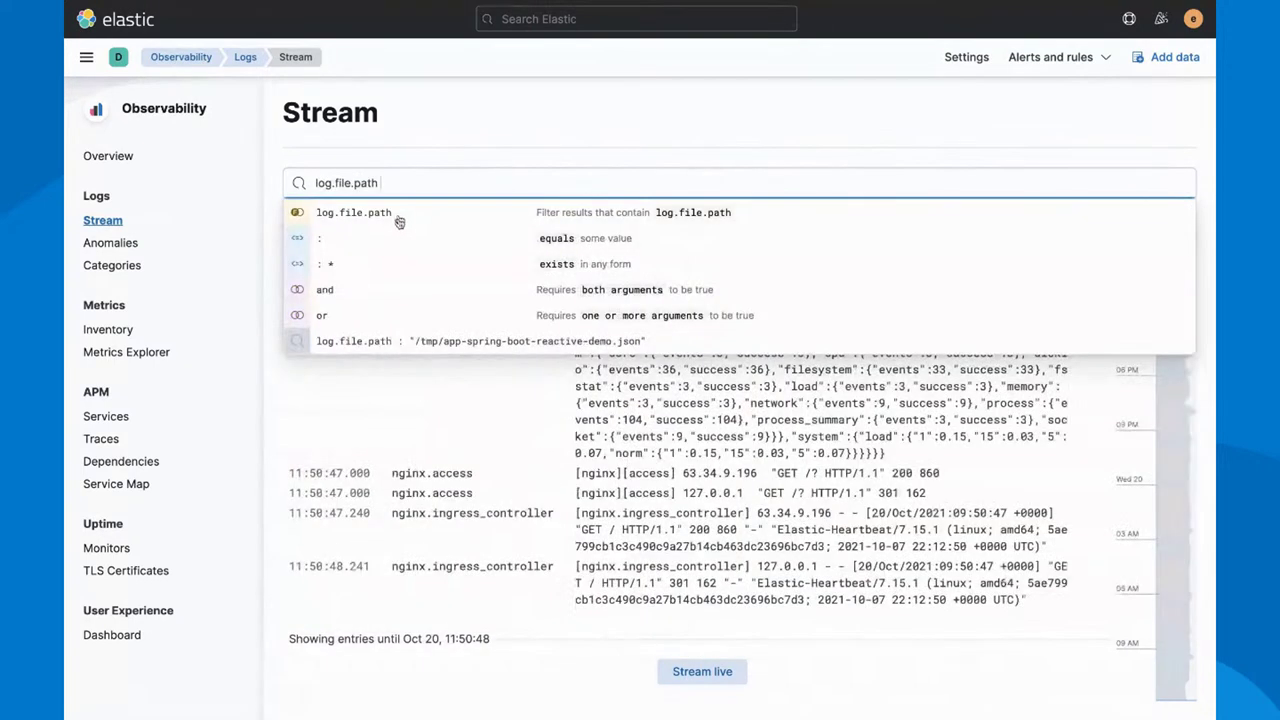
pyautogui.click(386, 343)
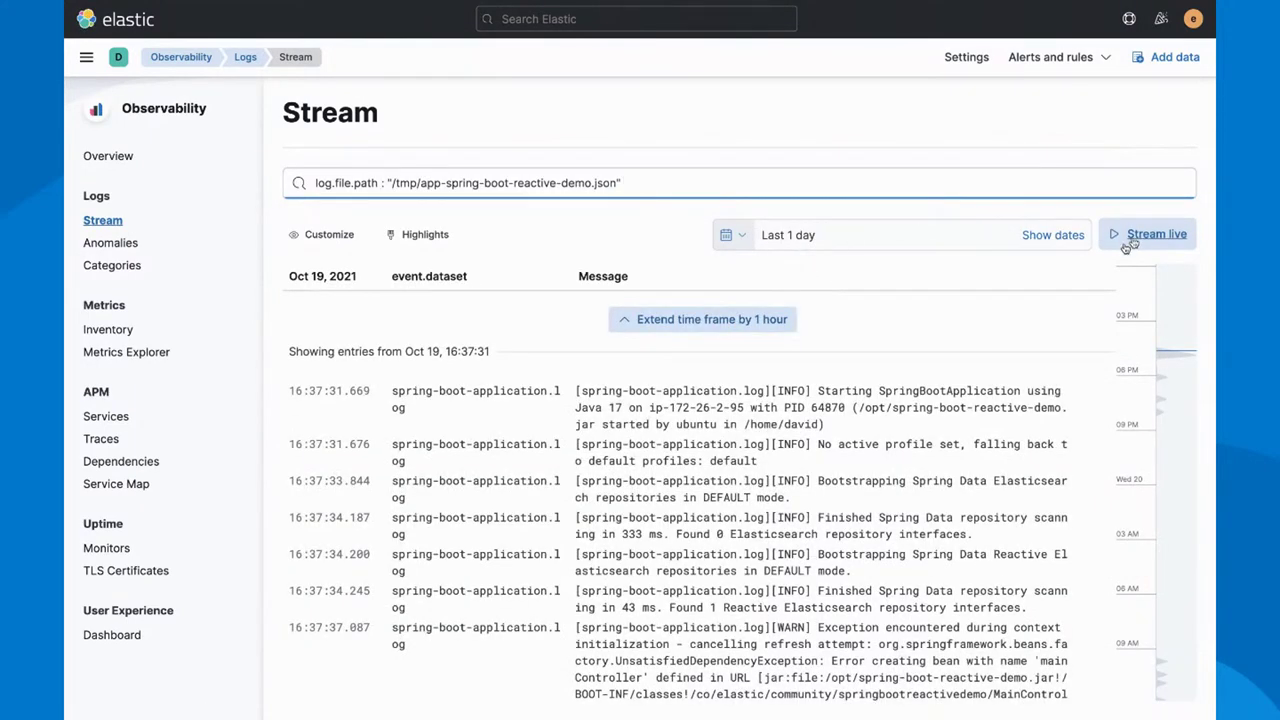
# Scroll through the Spring Boot startup warnings and errors in the filtered stream
pyautogui.scroll(-4, 812, 494)
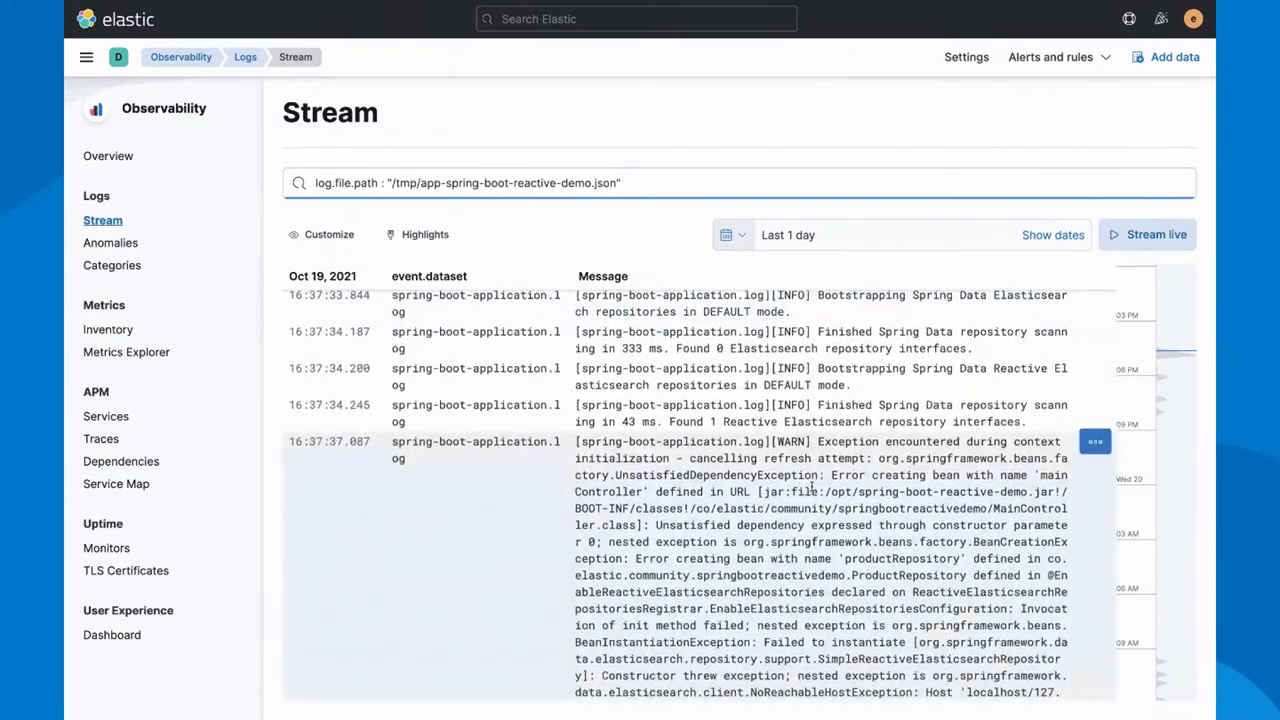
pyautogui.scroll(-15, 812, 486)
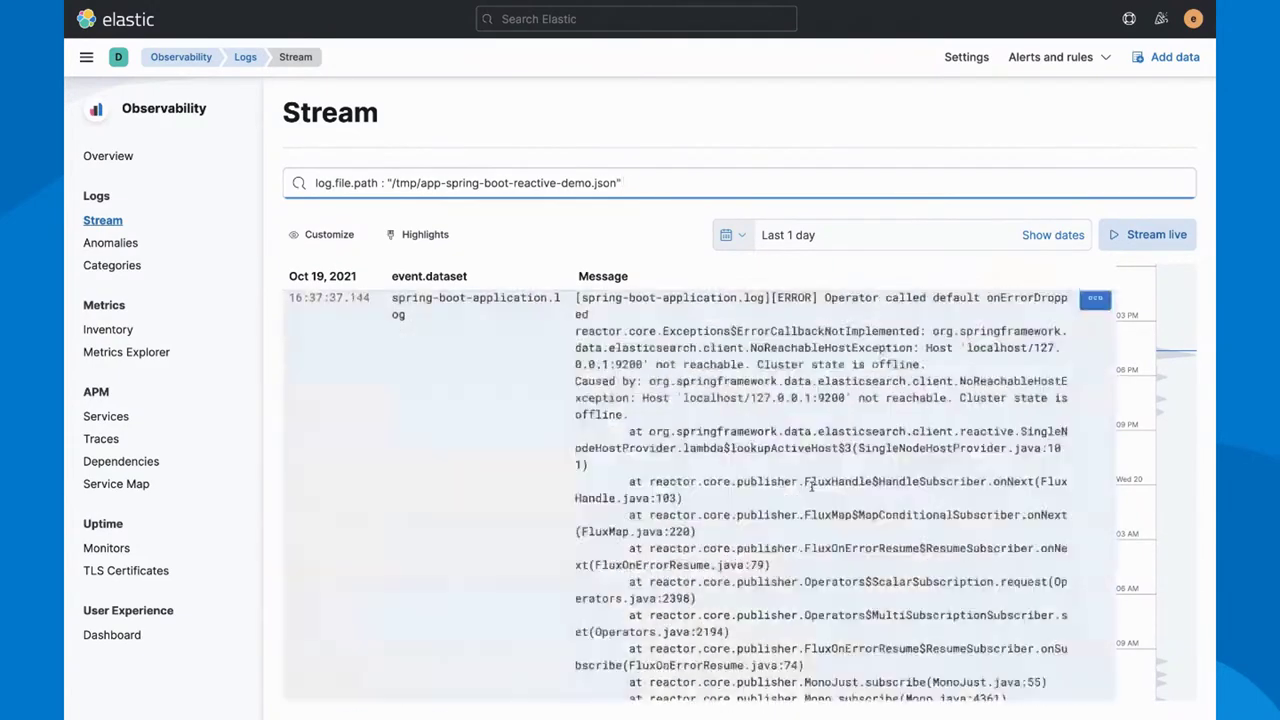
pyautogui.scroll(-3, 812, 486)
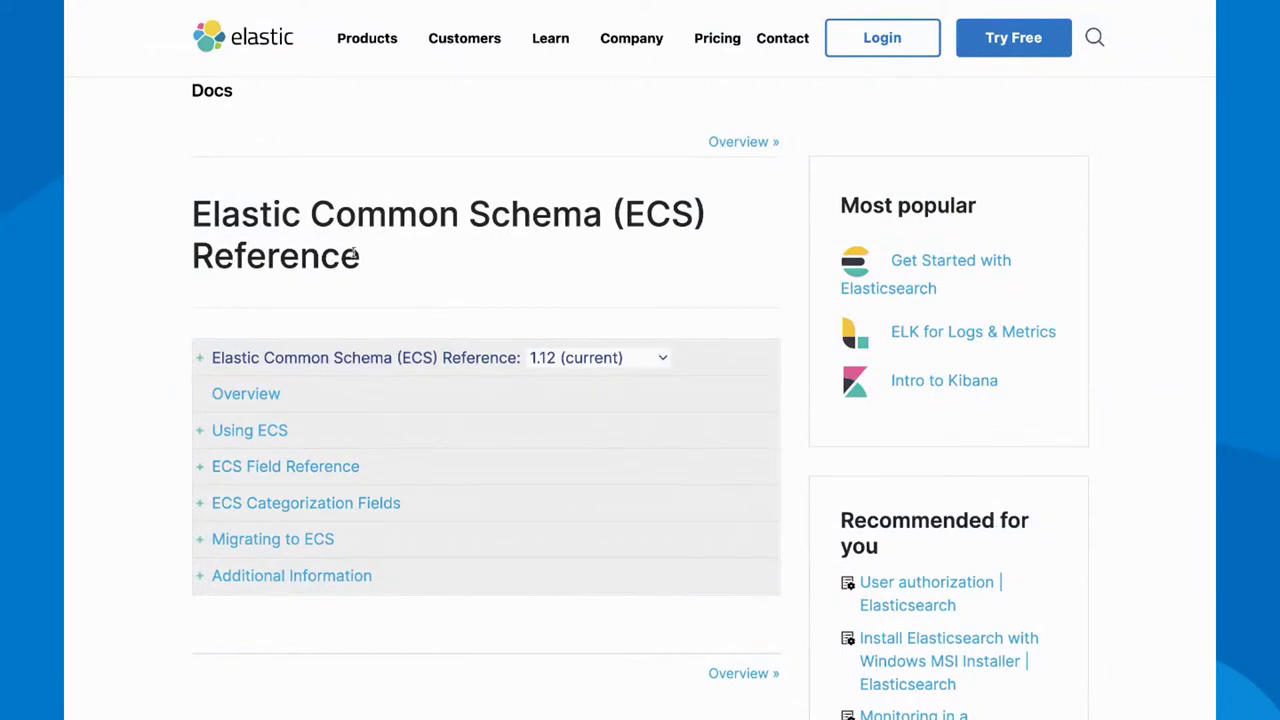
pyautogui.click(198, 470)
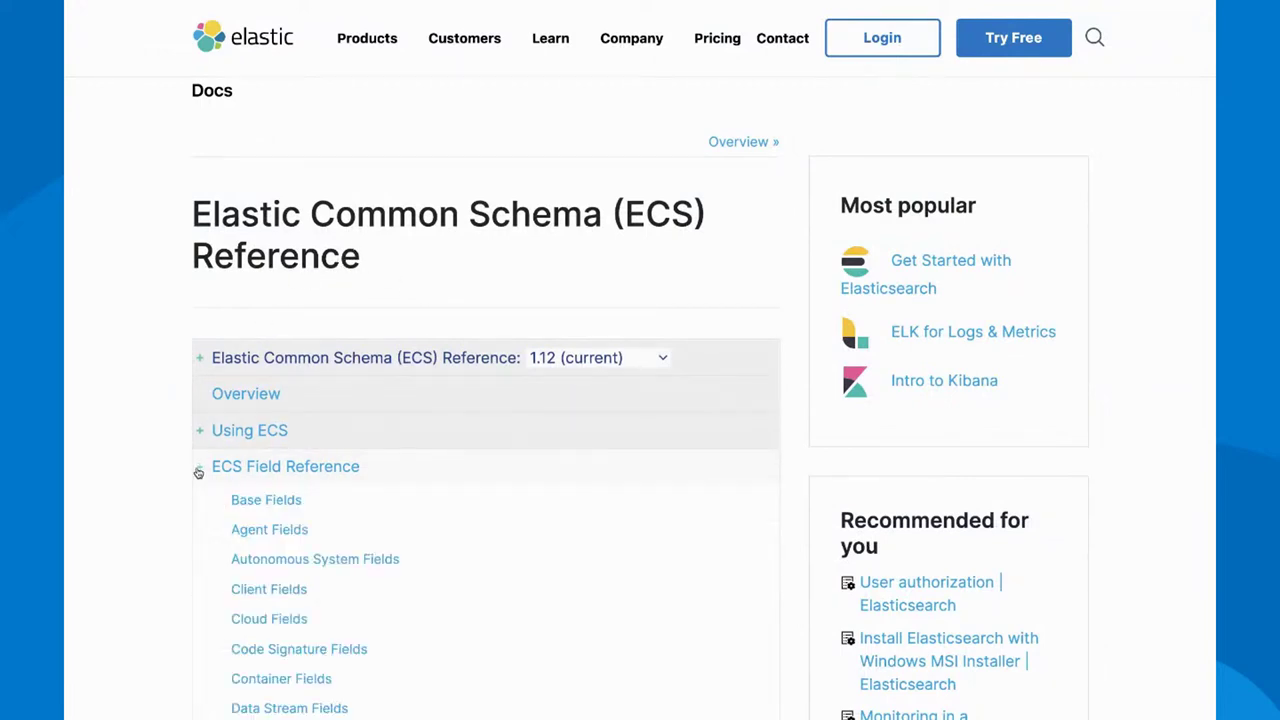
pyautogui.scroll(-6, 198, 472)
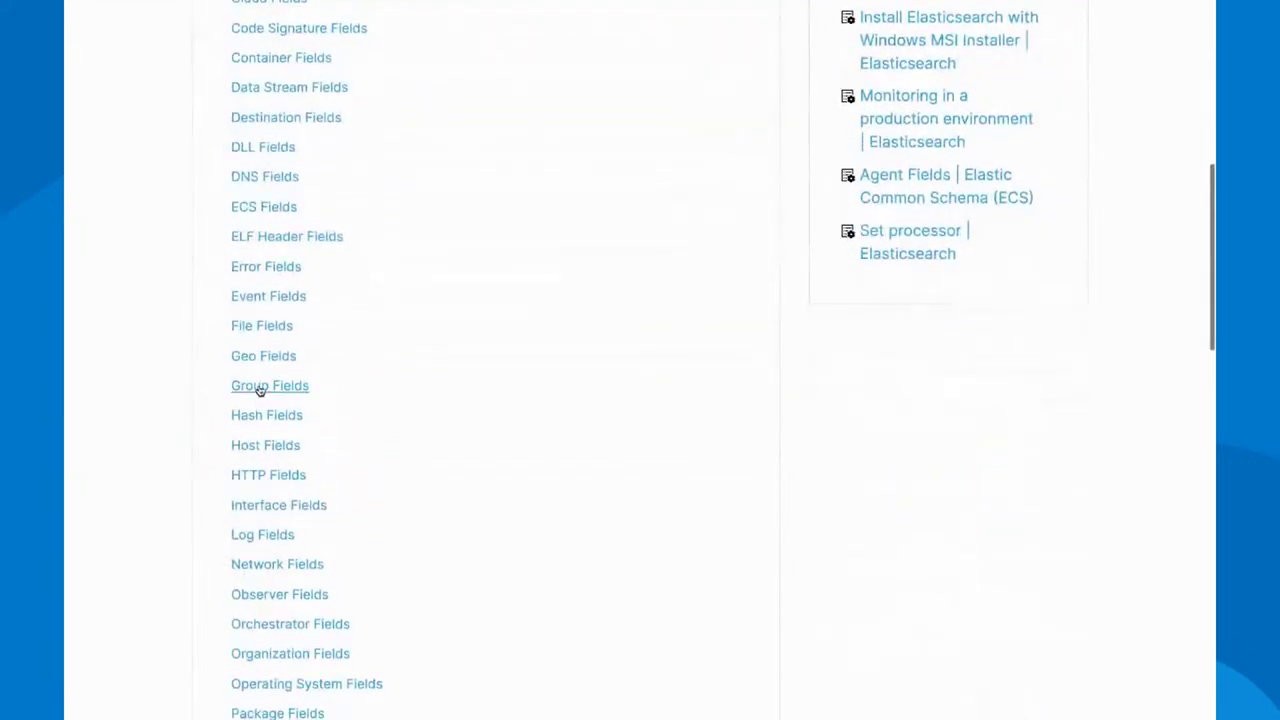
pyautogui.click(260, 448)
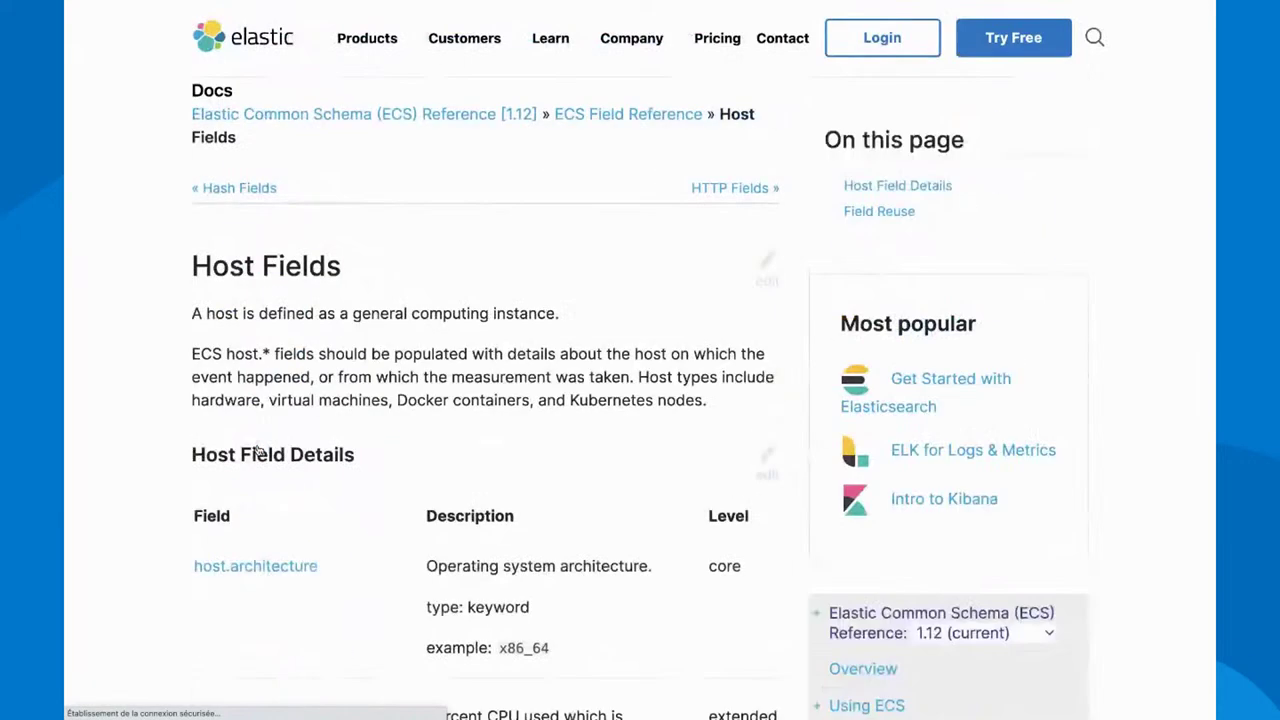
pyautogui.scroll(-2, 299, 496)
pyautogui.scroll(-1, 299, 496)
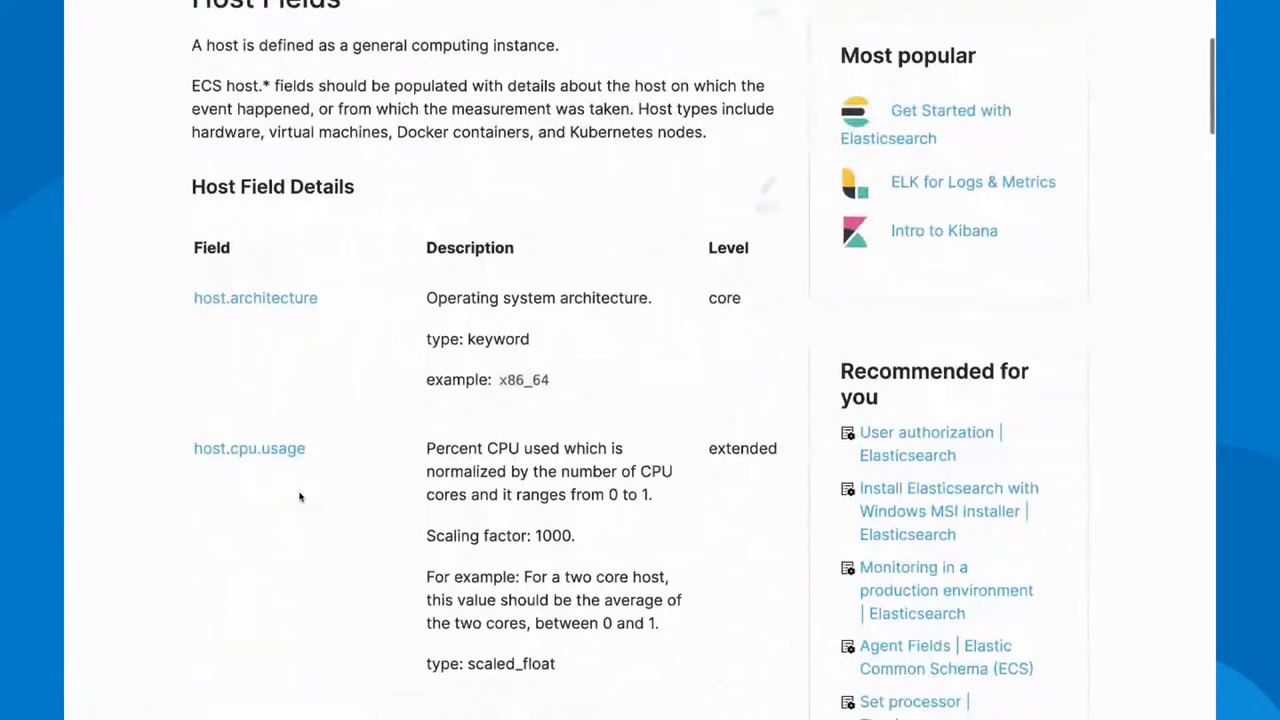
pyautogui.scroll(-1, 299, 496)
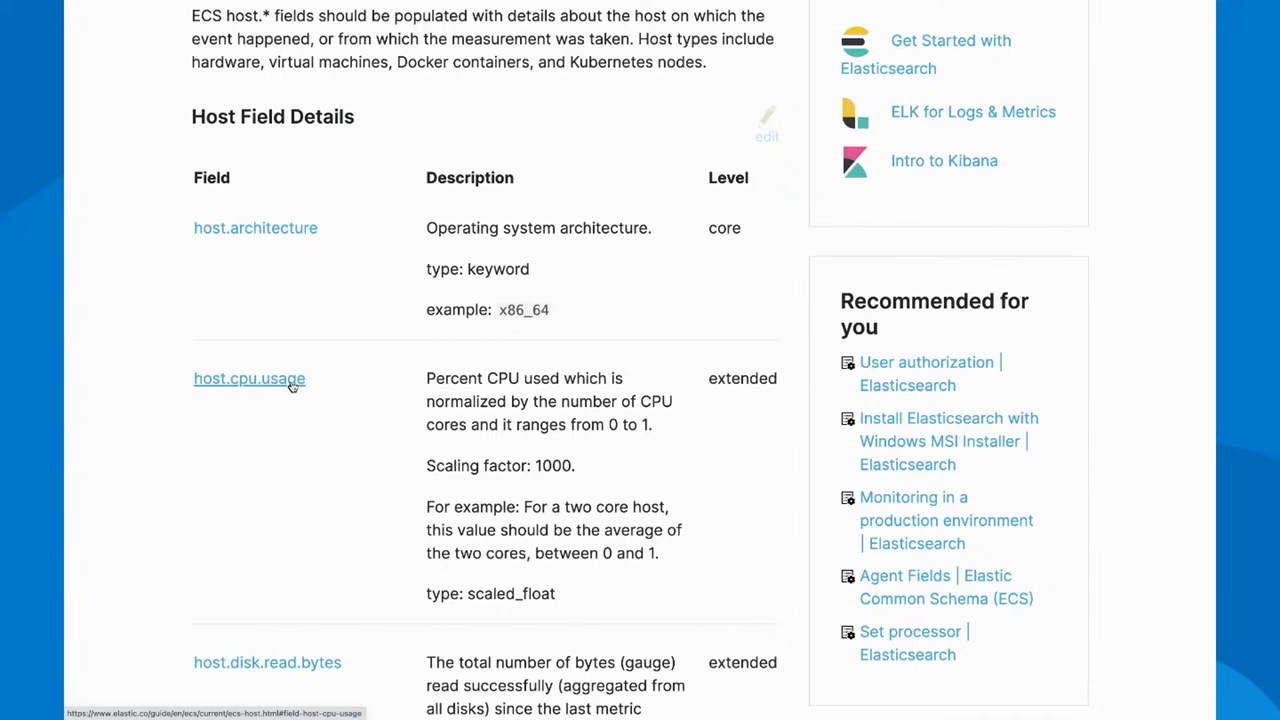
pyautogui.moveTo(428, 596); pyautogui.dragTo(567, 594)
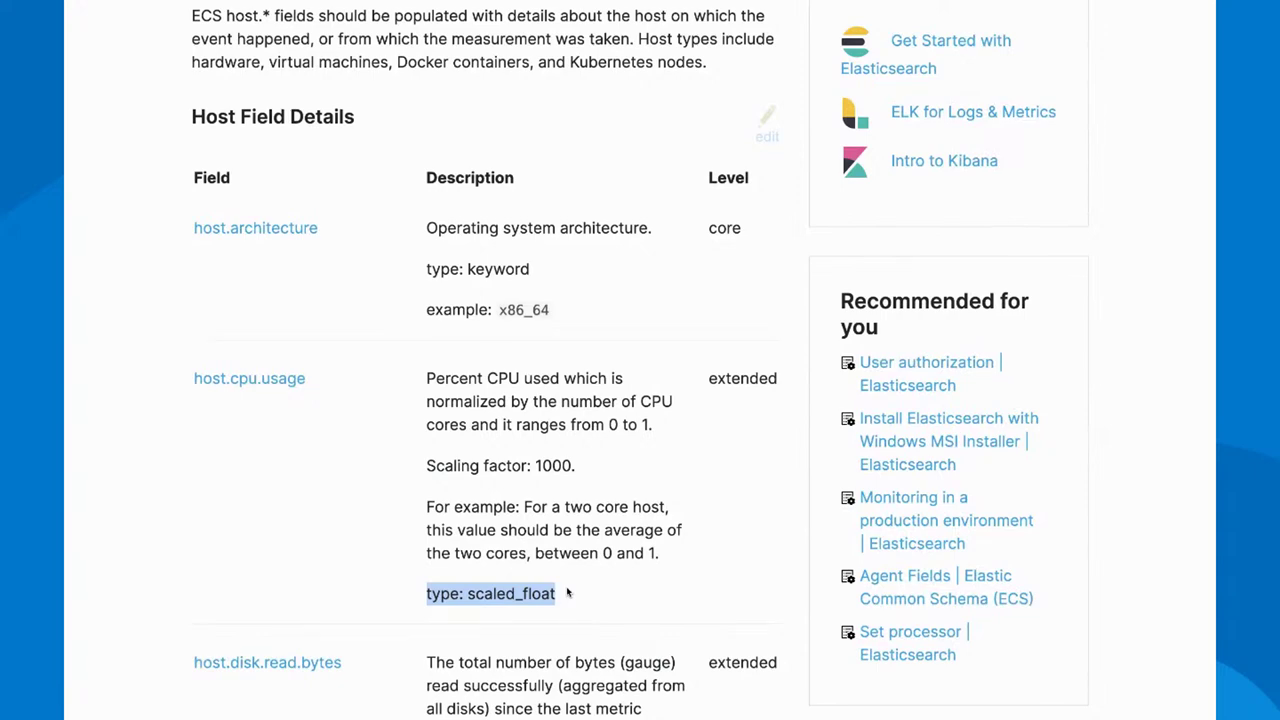
pyautogui.scroll(3, 429, 395)
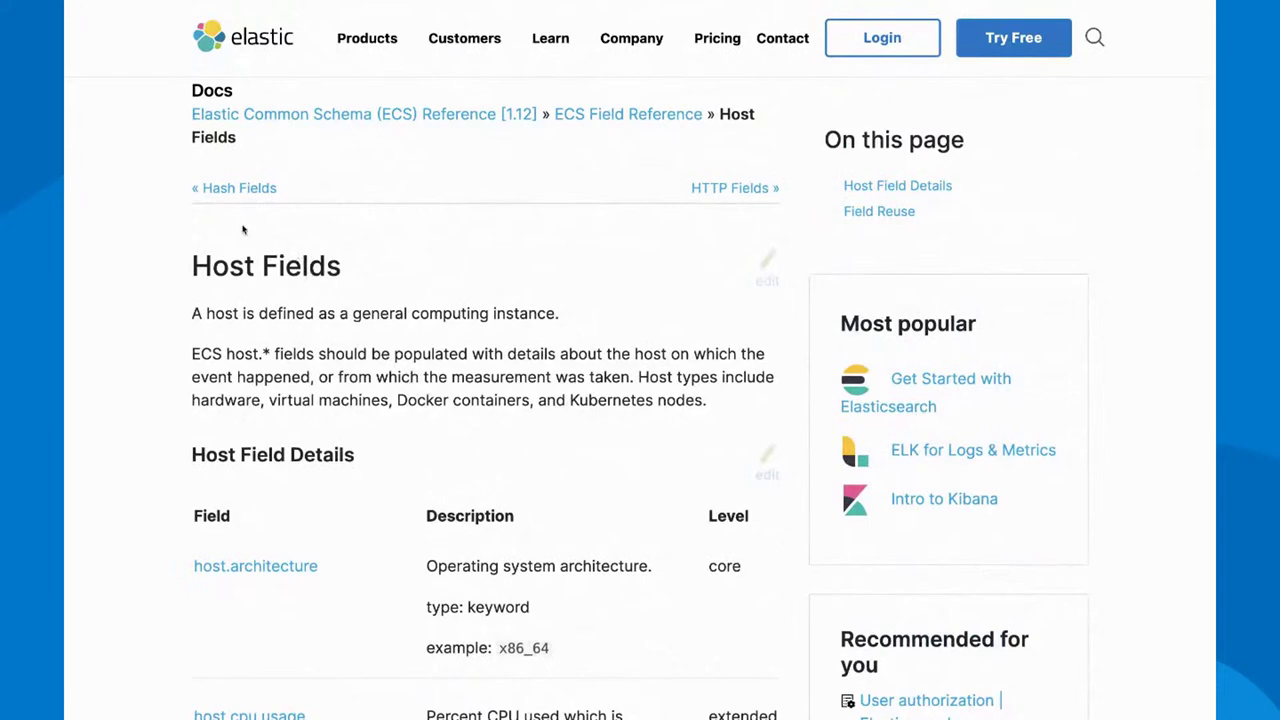
pyautogui.hscroll(-5, 243, 229)
pyautogui.scroll(-3, 243, 234)
pyautogui.scroll(2, 271, 354)
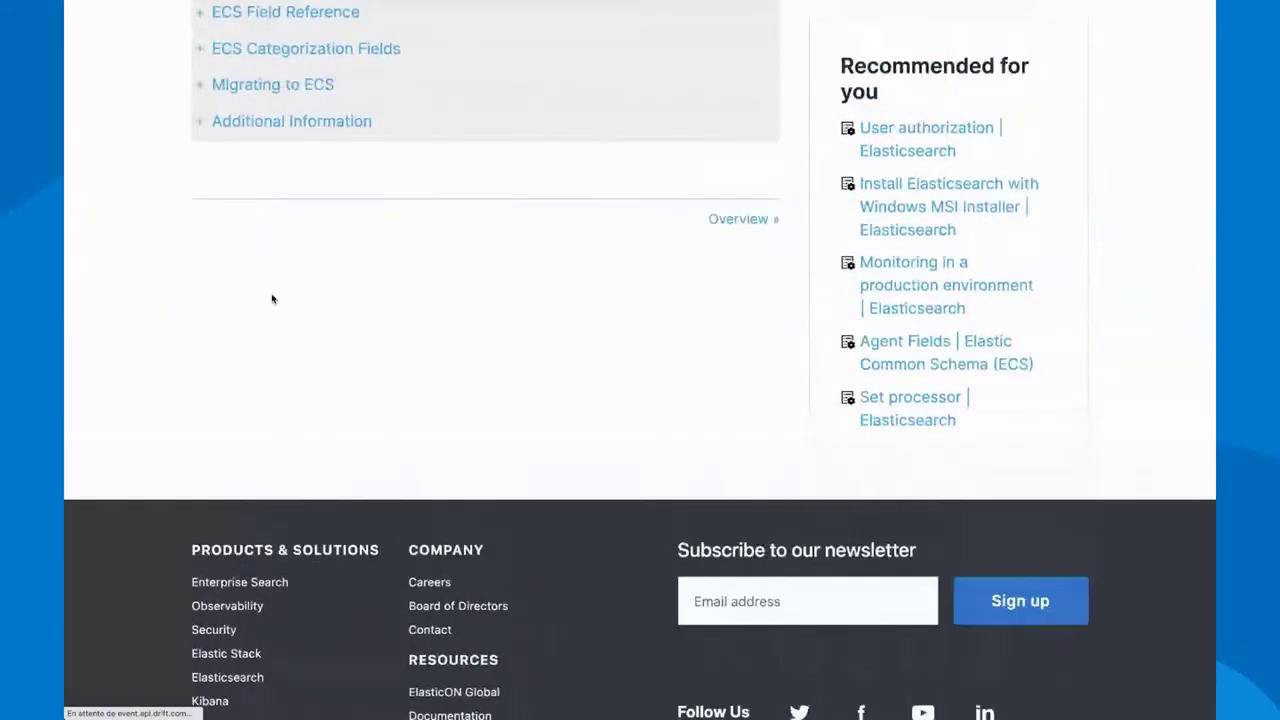
pyautogui.scroll(5, 271, 299)
# Expand ECS Categorization Fields and read the event.outcome field page
pyautogui.click(200, 503)
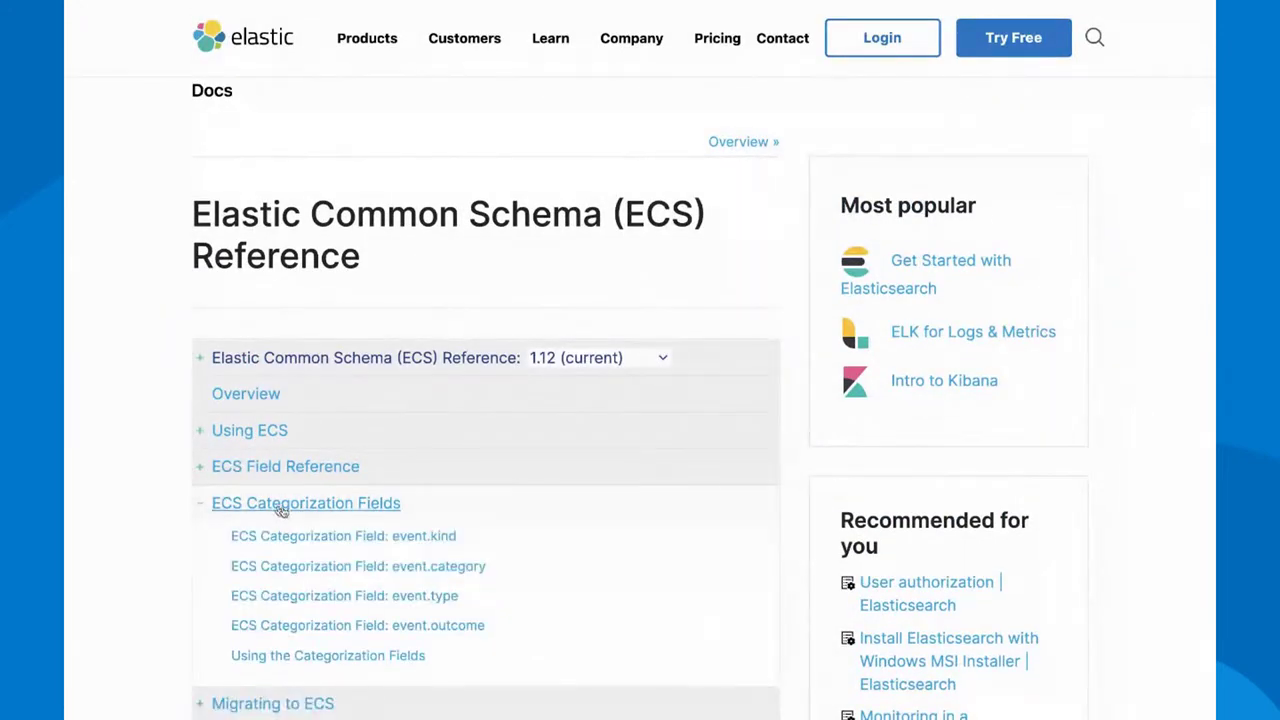
pyautogui.scroll(-2, 280, 510)
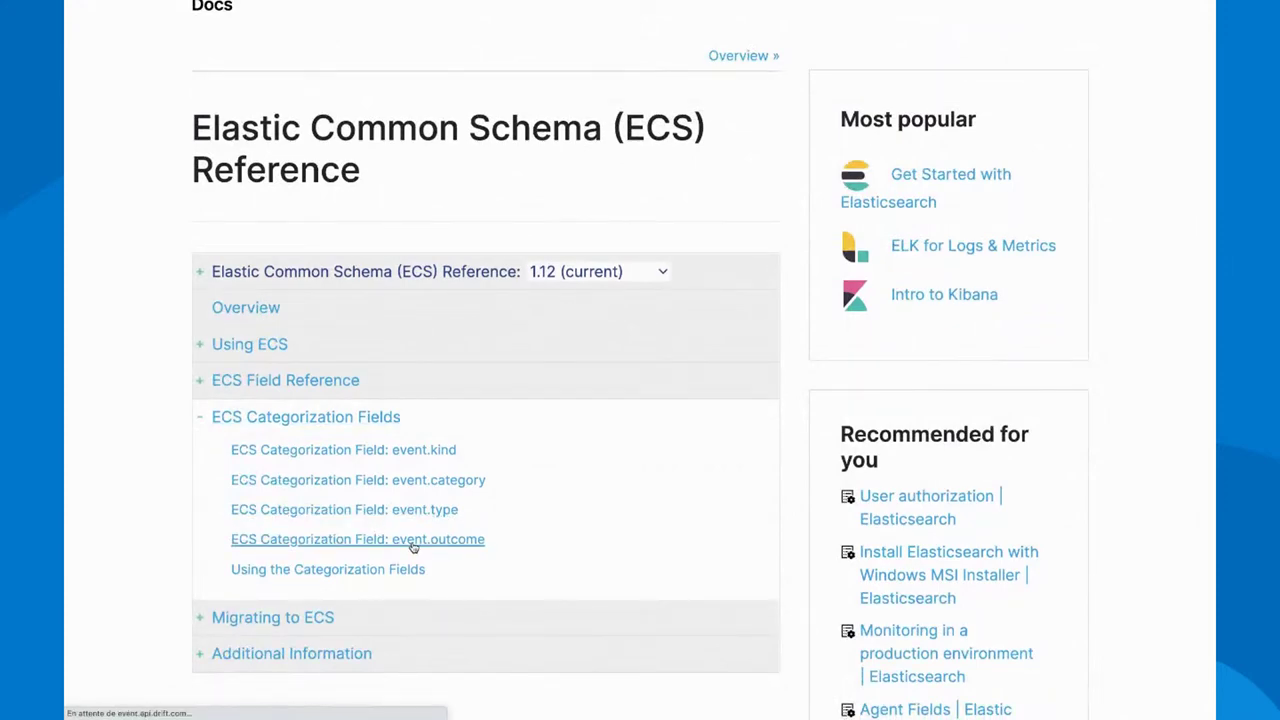
pyautogui.click(413, 547)
pyautogui.scroll(-5, 413, 548)
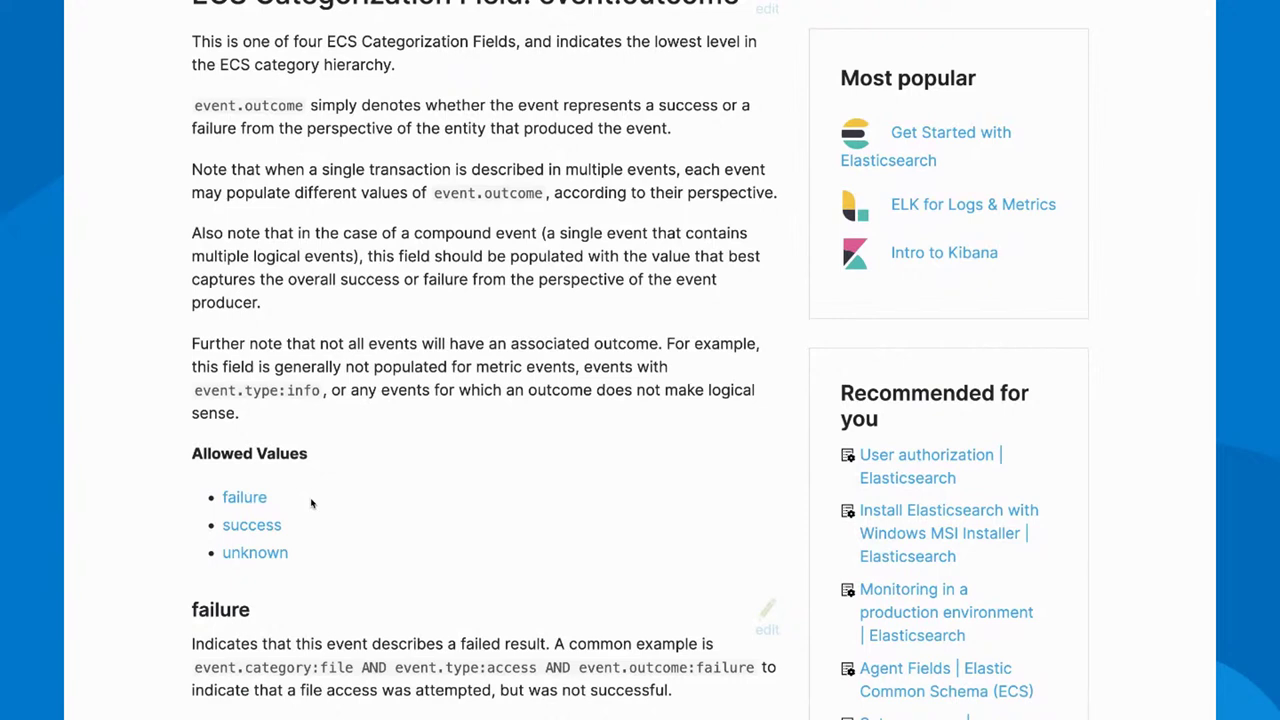
pyautogui.scroll(3, 336, 418)
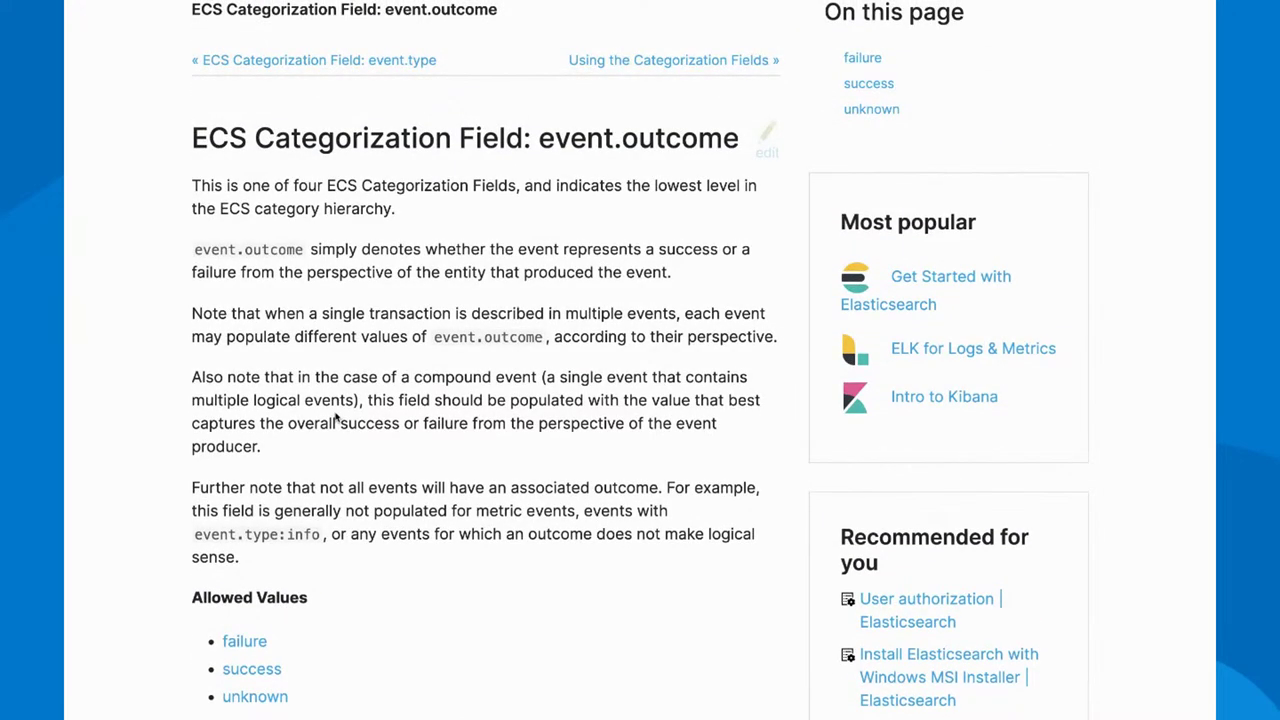
# Expand the Additional Information section to show its four sub-pages
pyautogui.hscroll(-5, 336, 418)
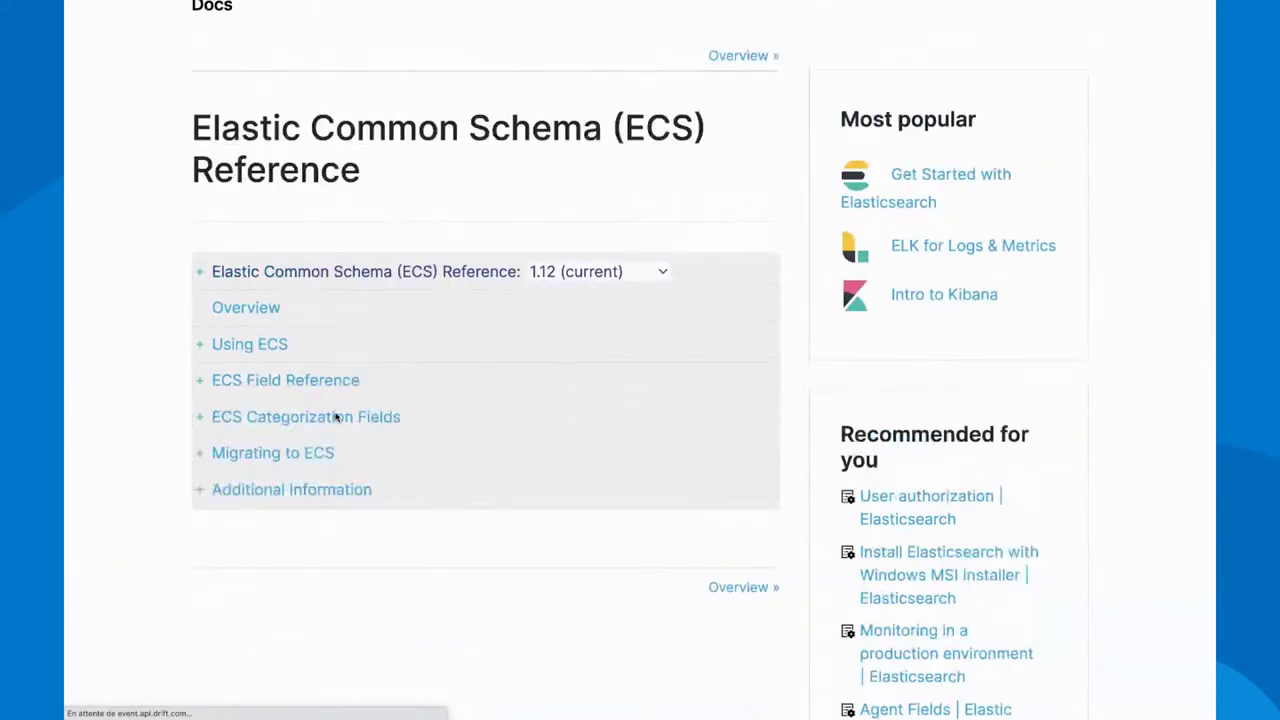
pyautogui.click(199, 491)
pyautogui.scroll(-1, 211, 520)
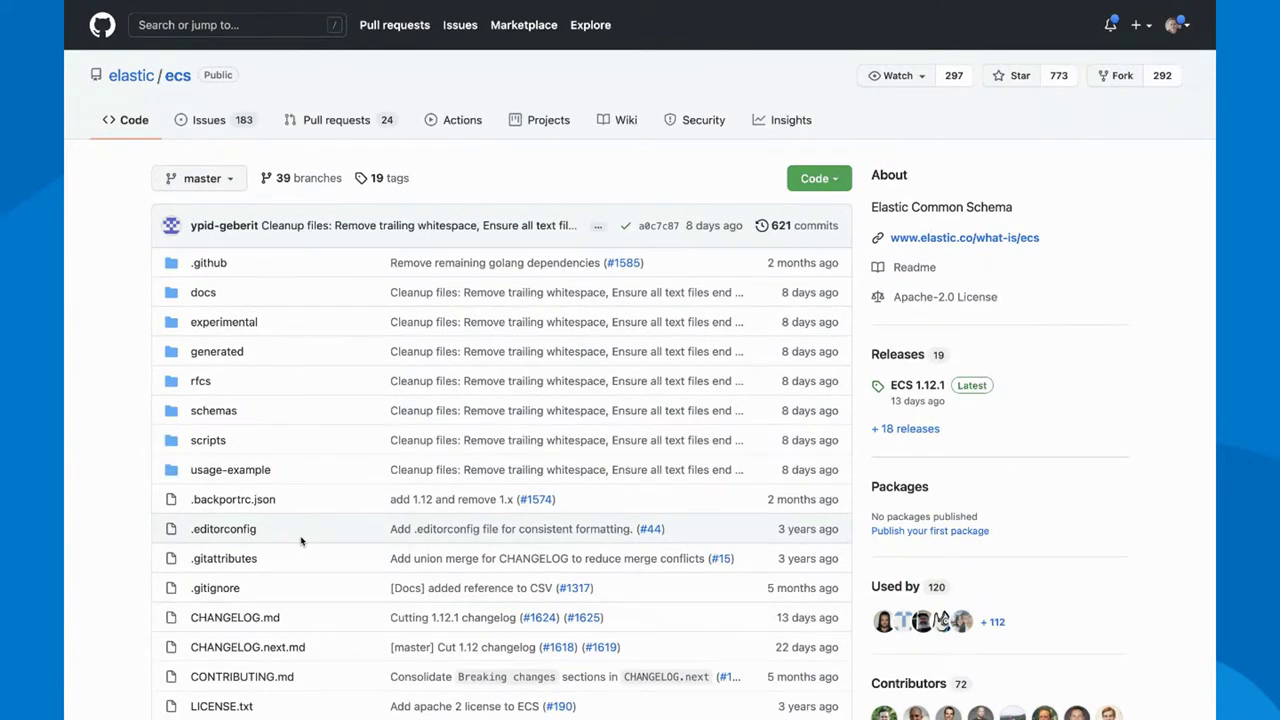
# Open the schemas folder and the host.yml schema file
pyautogui.click(222, 412)
pyautogui.scroll(-4, 248, 503)
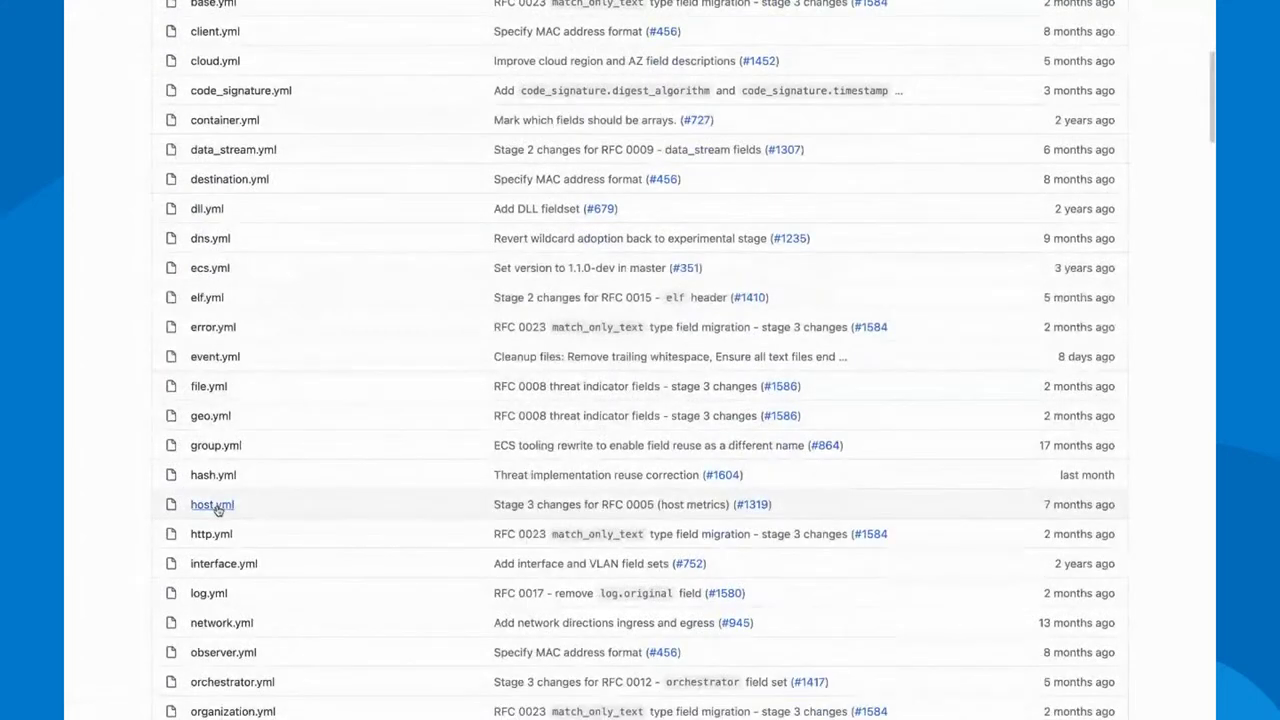
pyautogui.click(213, 505)
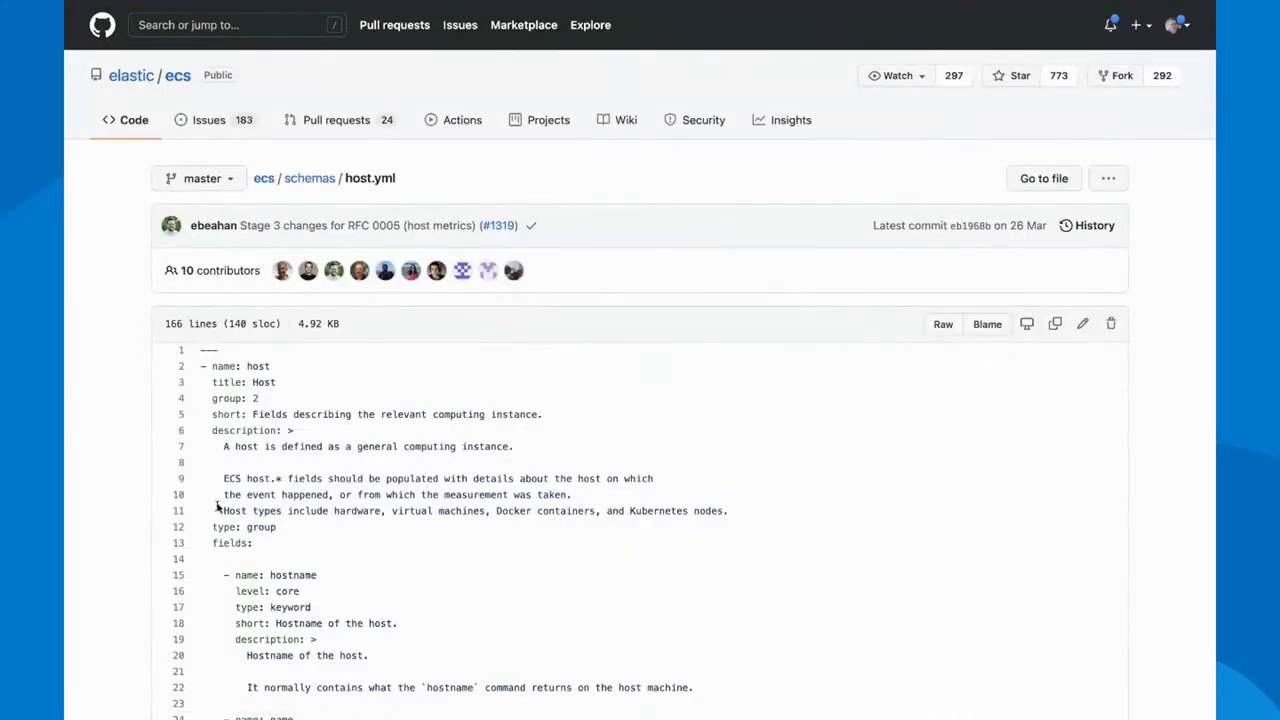
pyautogui.scroll(-3, 293, 420)
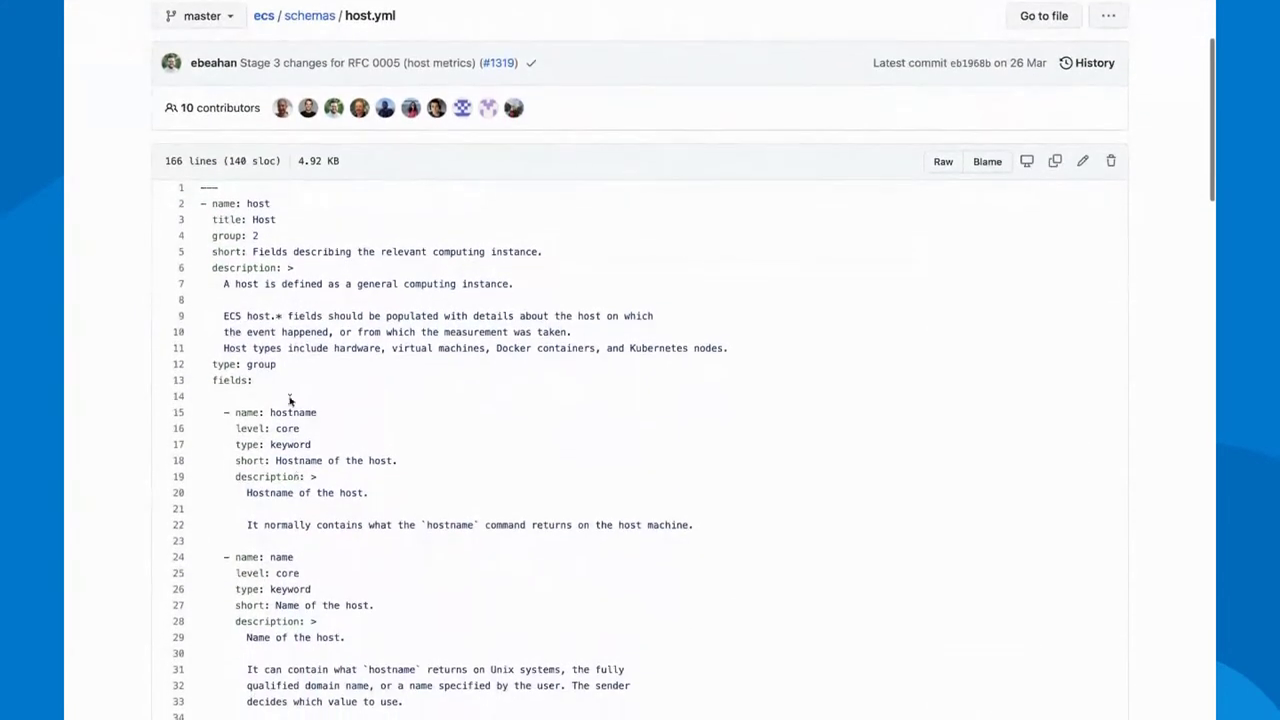
pyautogui.scroll(-5, 293, 422)
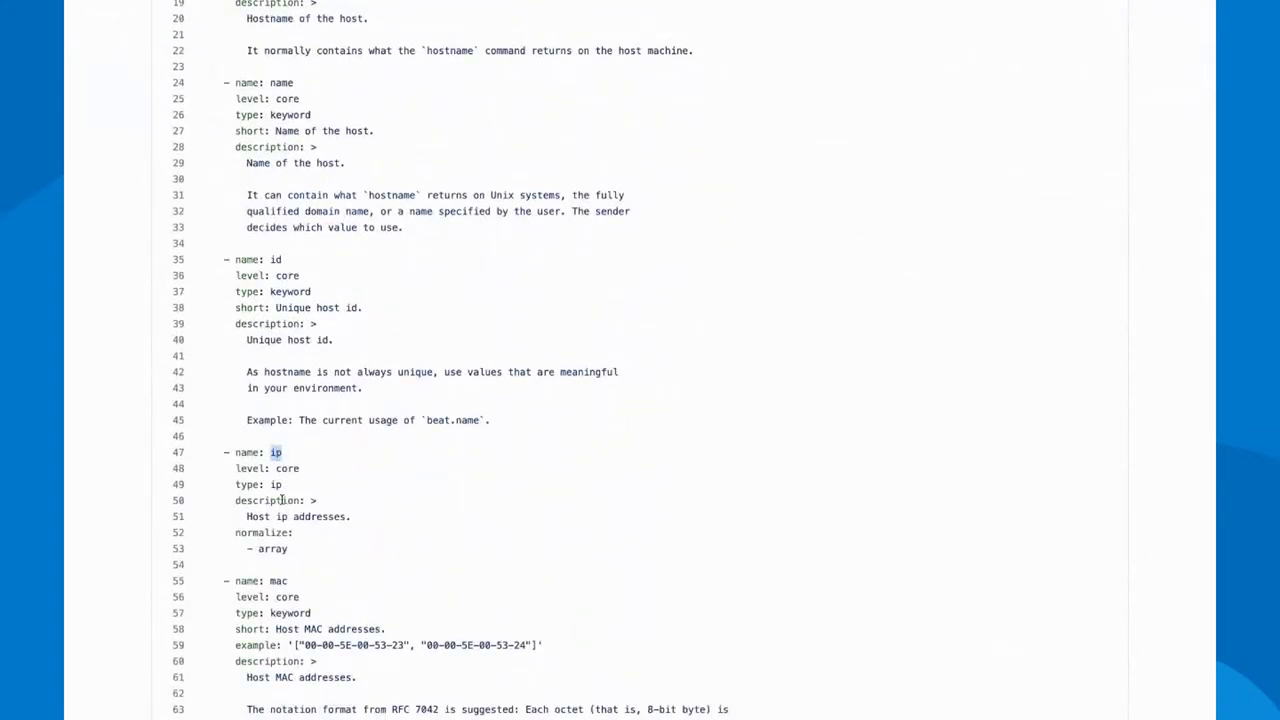
# Highlight the ip field block on lines 47–53, then go back to the repository root
pyautogui.moveTo(299, 549); pyautogui.dragTo(203, 452)
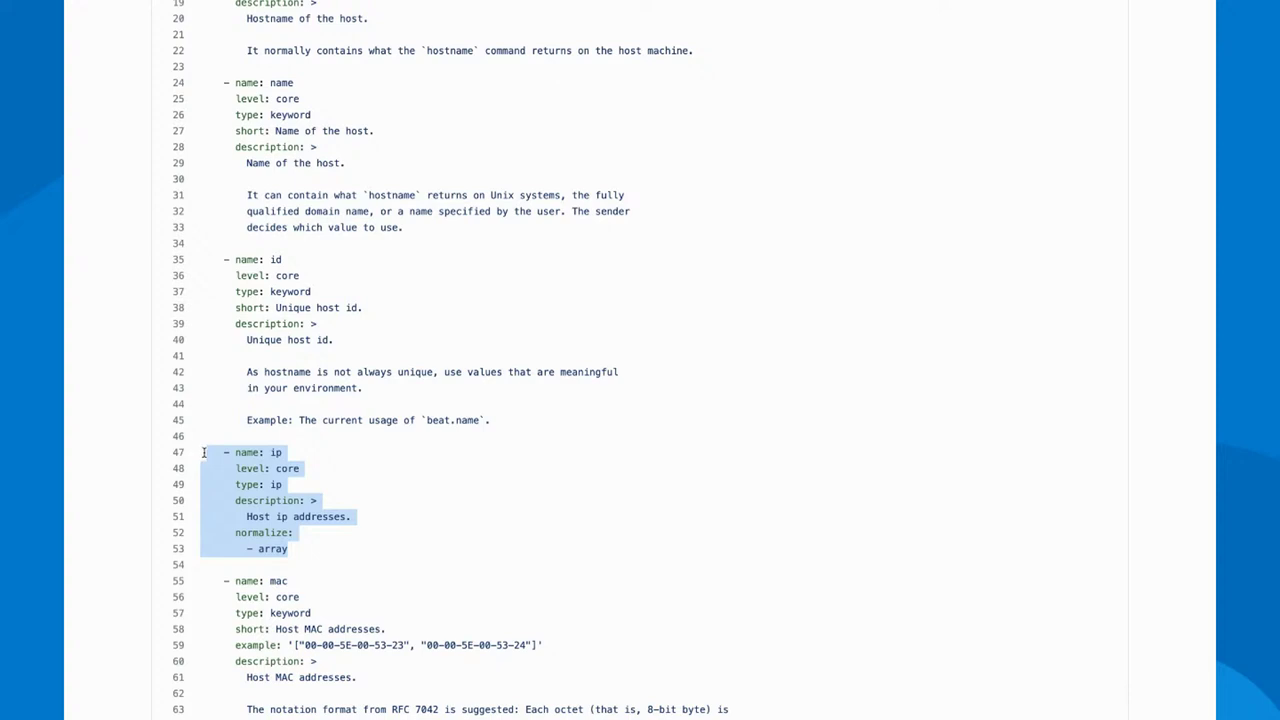
pyautogui.click(244, 418)
pyautogui.hotkey('alt', 'Left')
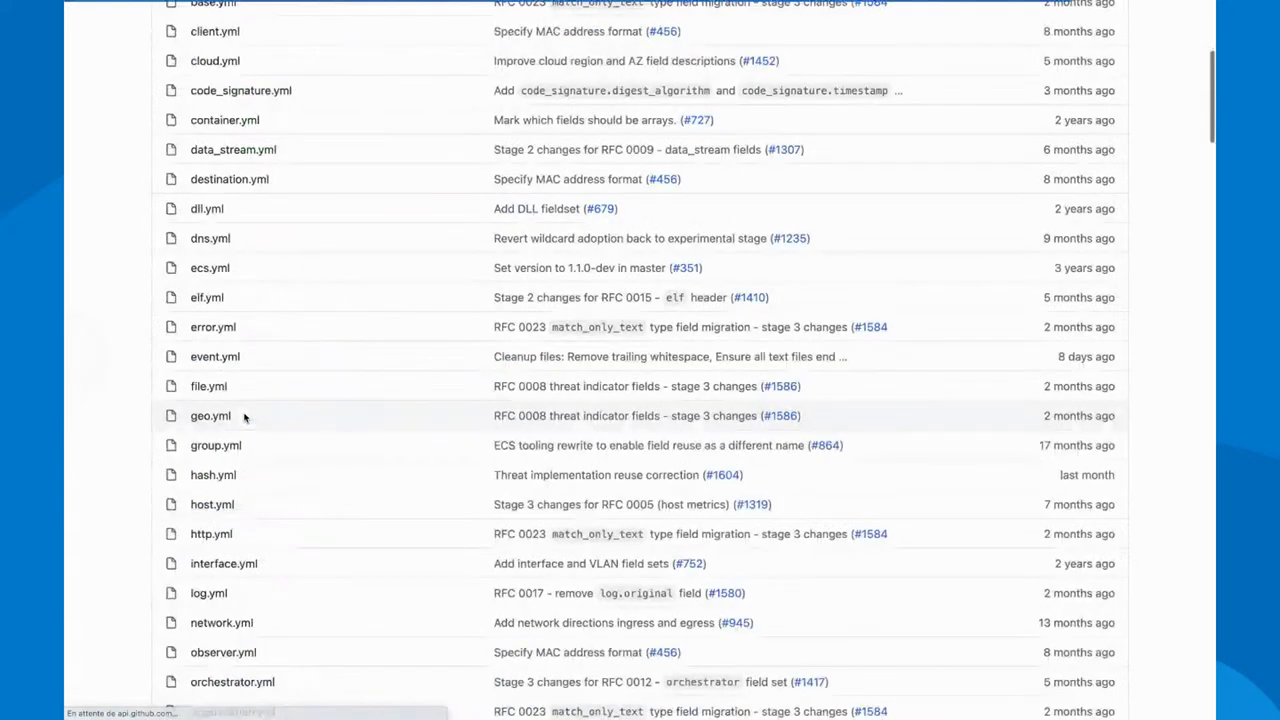
pyautogui.hotkey('alt', 'Left')
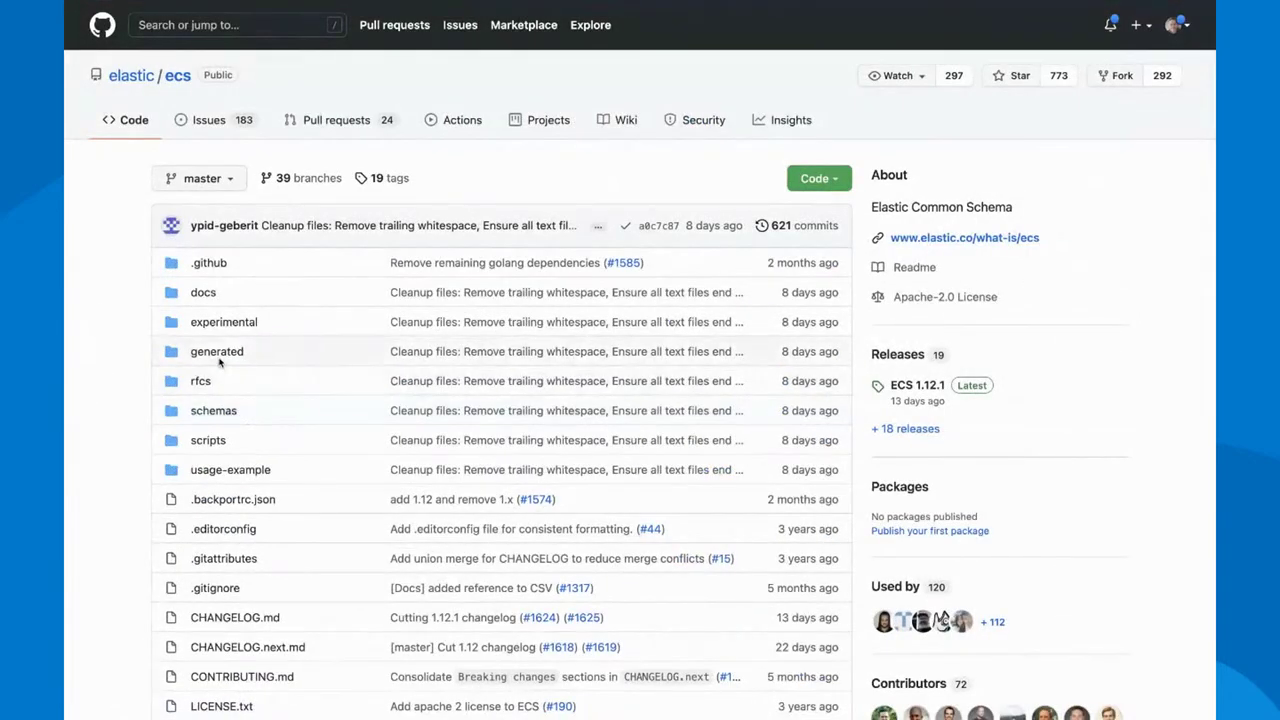
# Open the generated folder and view csv/fields.csv
pyautogui.click(222, 358)
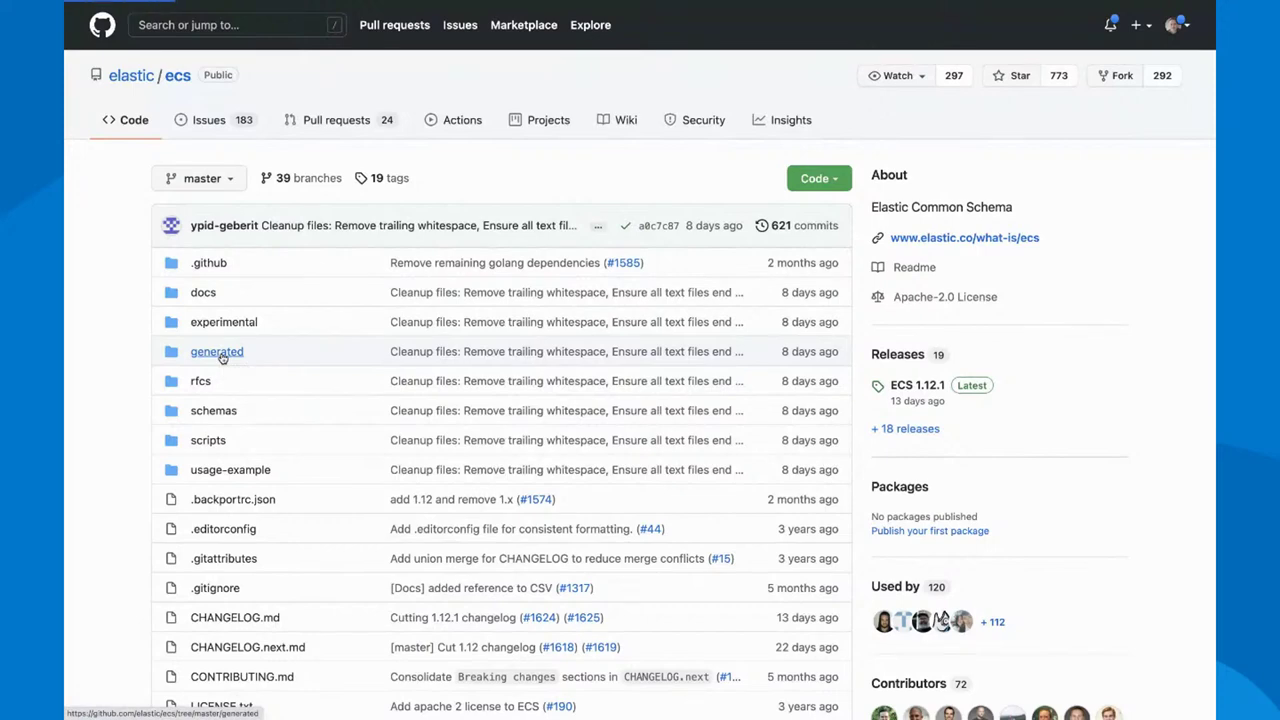
pyautogui.scroll(-3, 270, 480)
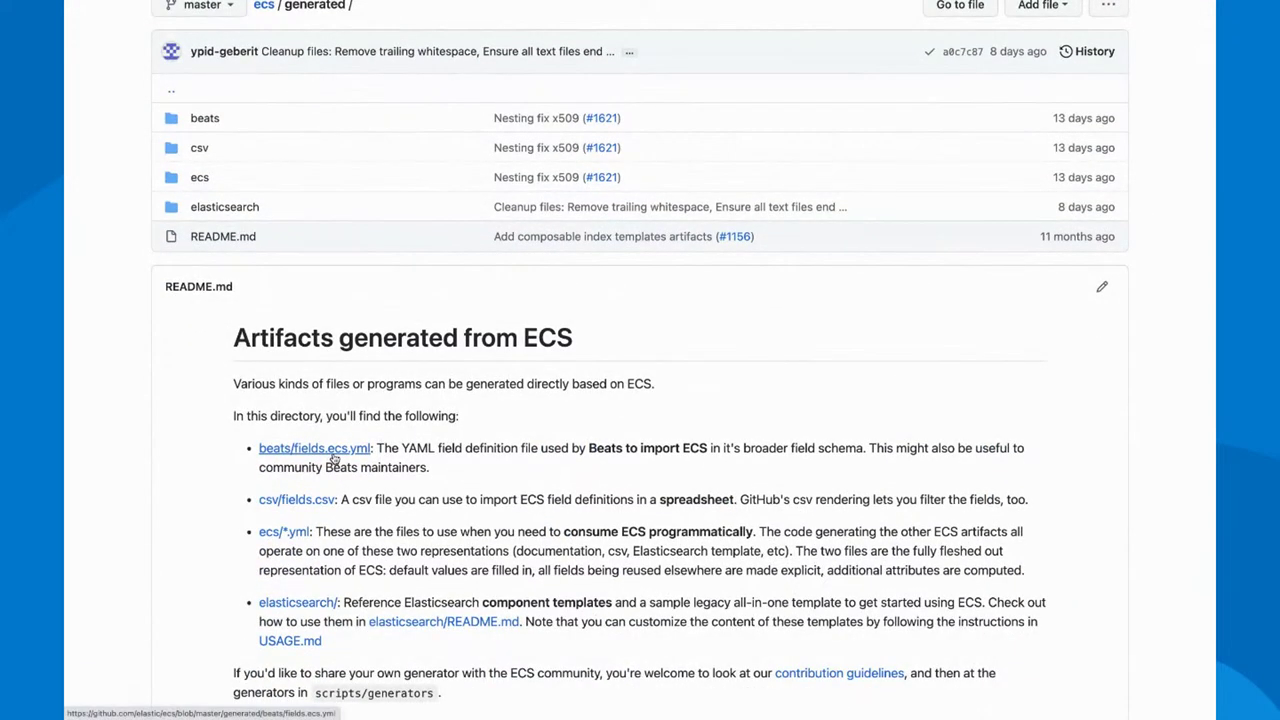
pyautogui.click(301, 503)
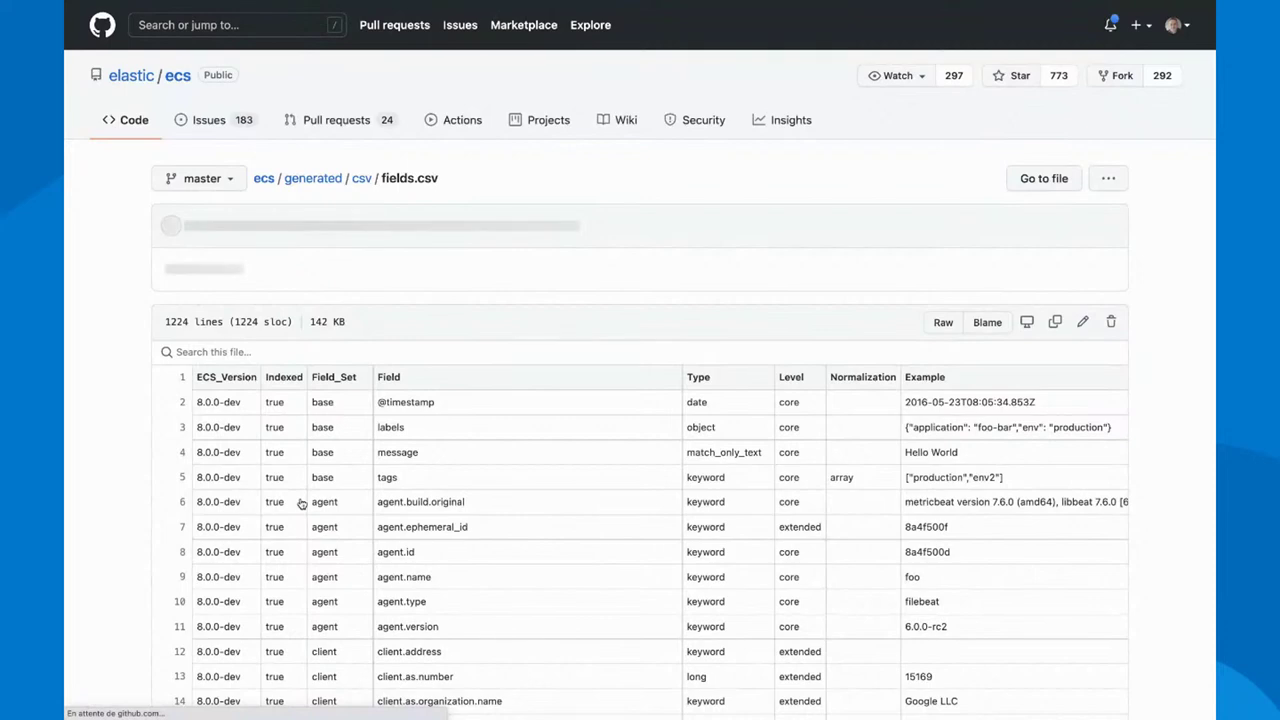
pyautogui.hscroll(-5, 301, 503)
pyautogui.scroll(-3, 301, 503)
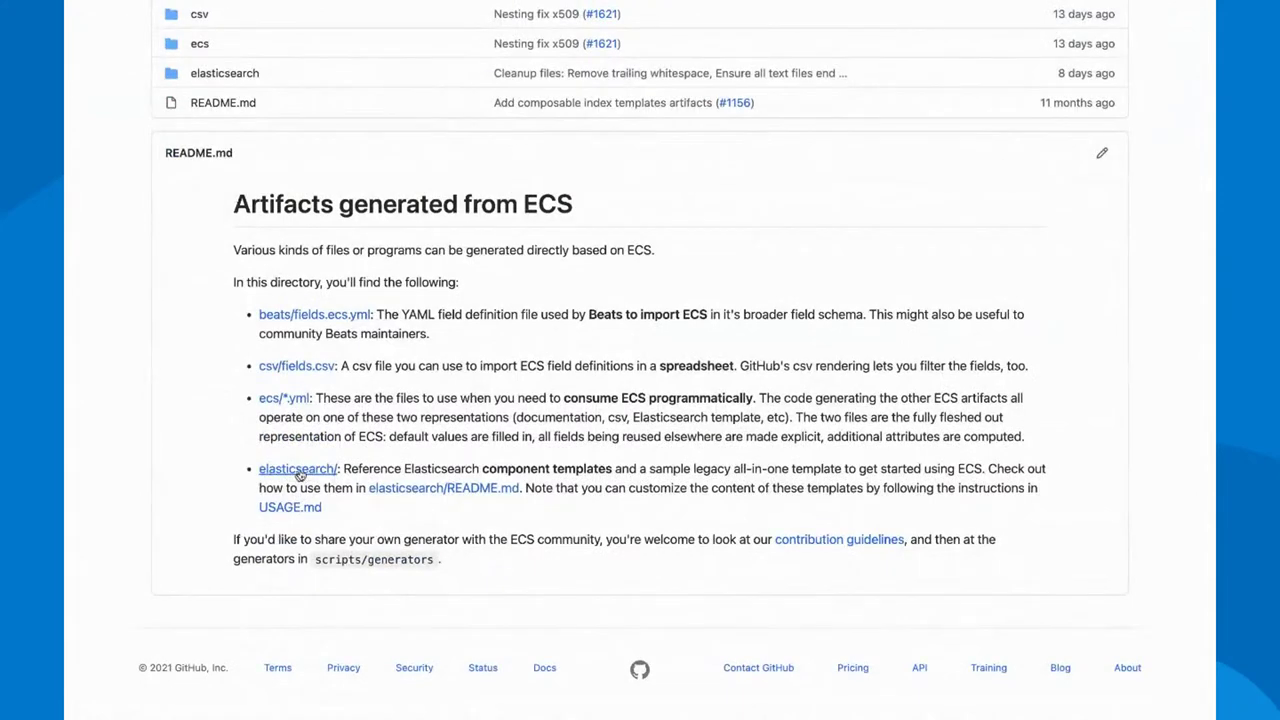
# Open generated/elasticsearch and its component templates folder
pyautogui.click(306, 470)
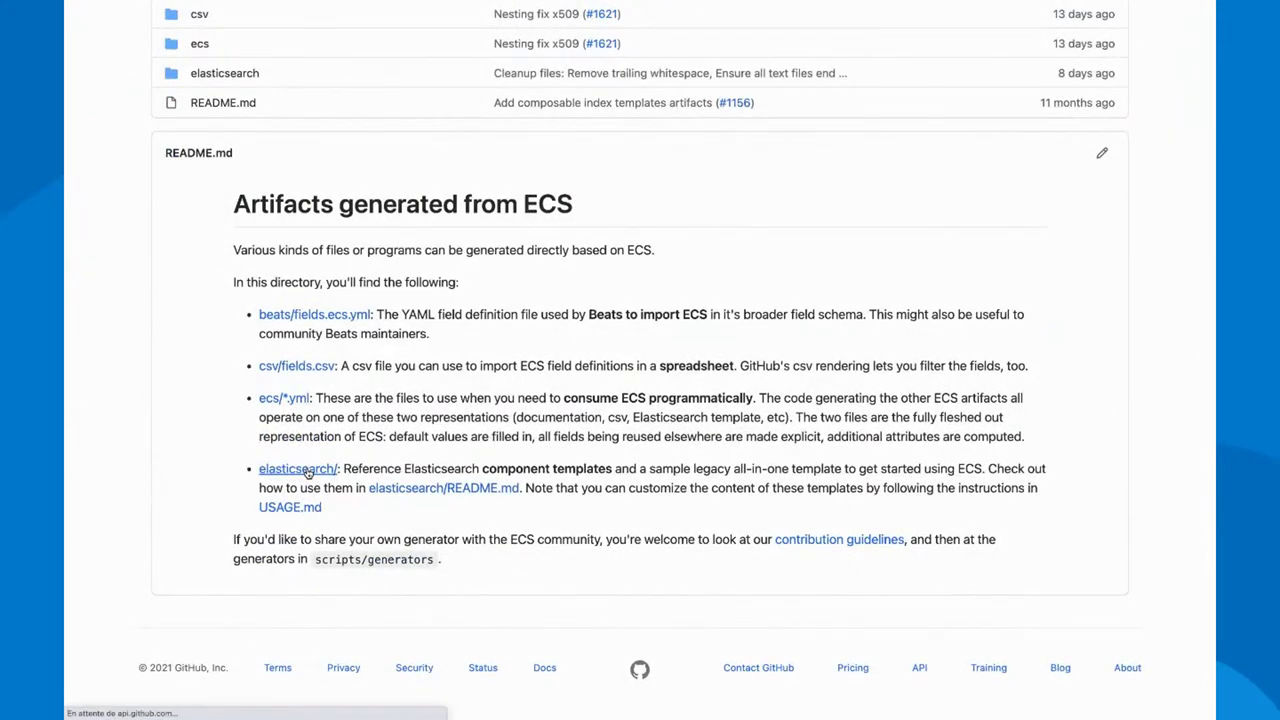
pyautogui.scroll(4, 304, 410)
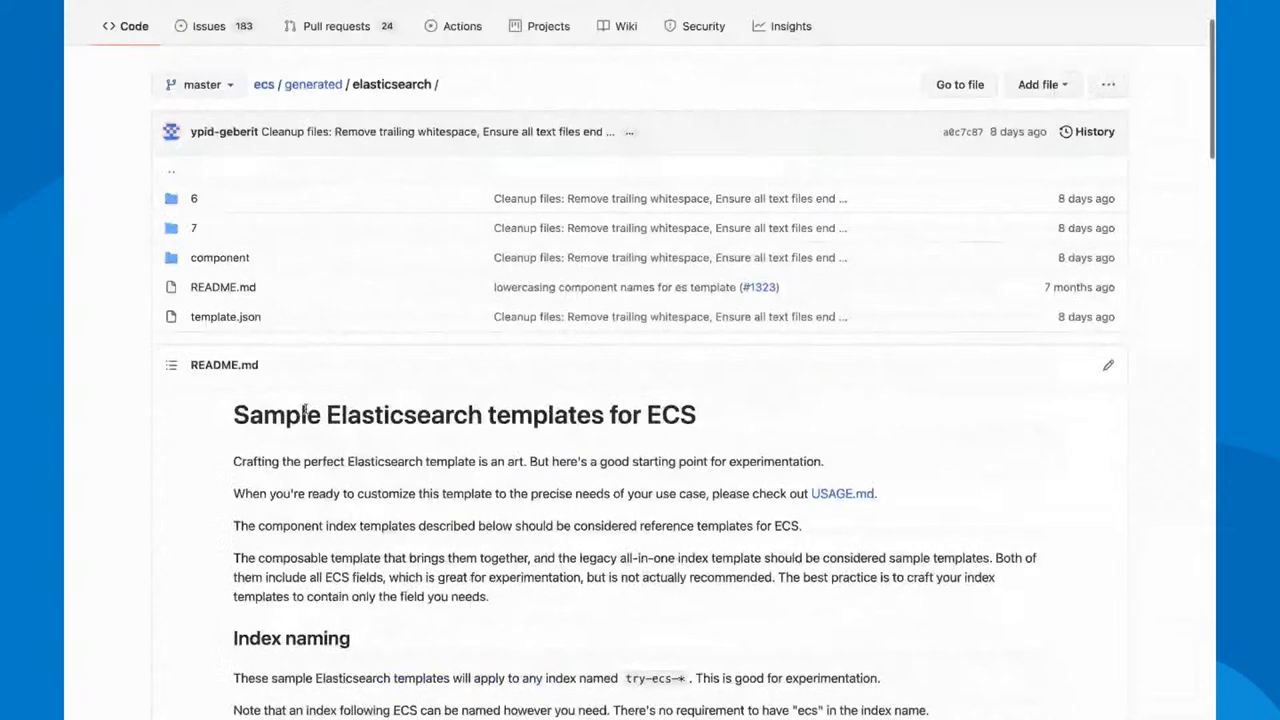
pyautogui.click(206, 289)
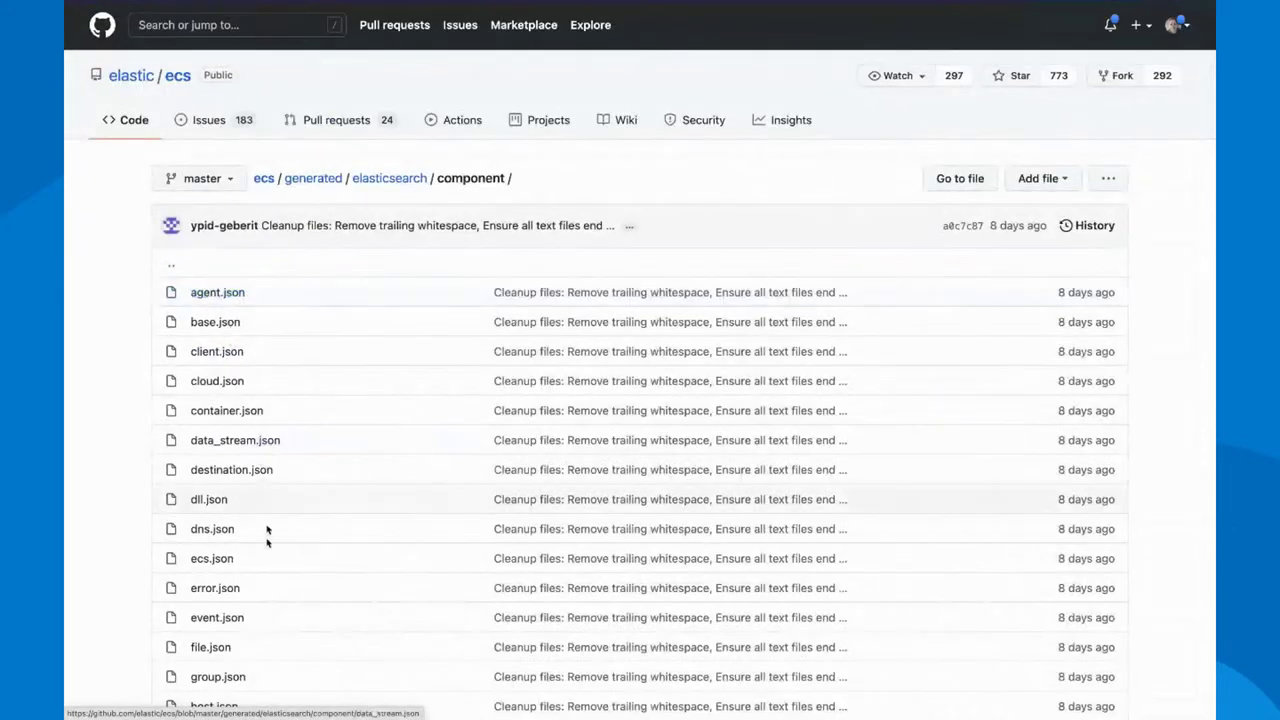
pyautogui.scroll(-3, 266, 557)
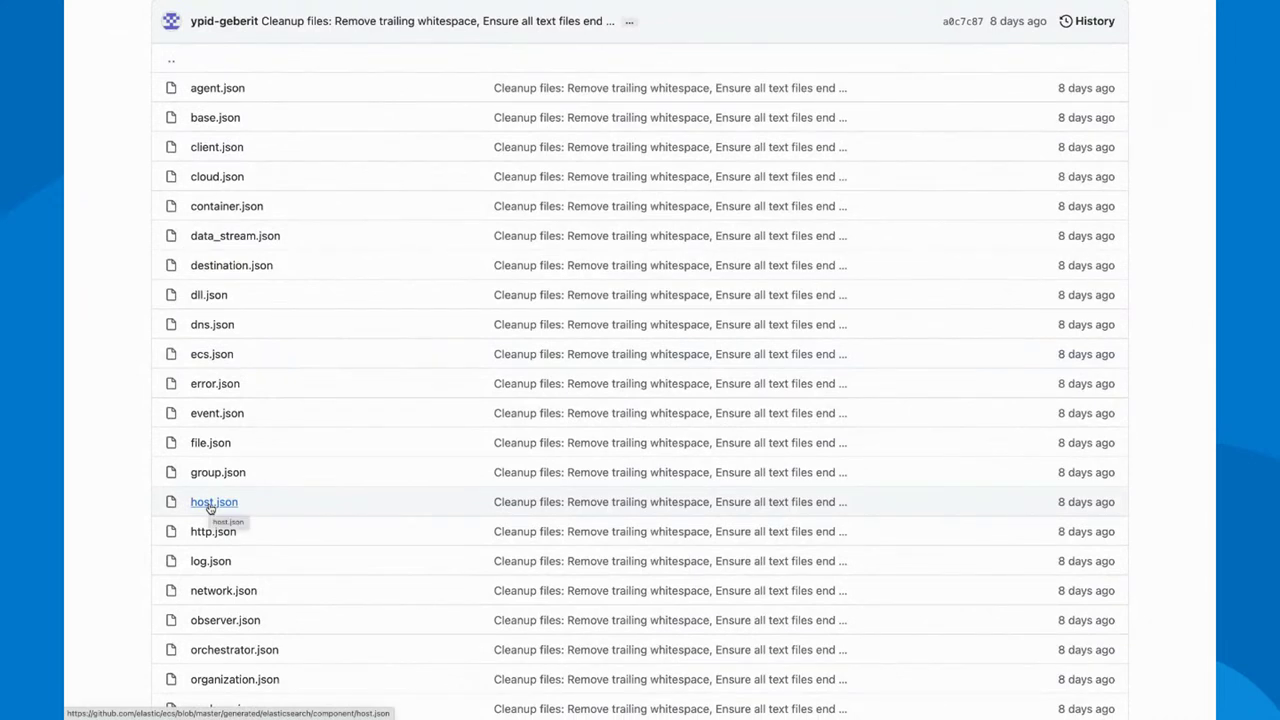
# Open host.json and highlight the ip field's "type": "ip" mapping on line 101
pyautogui.click(212, 503)
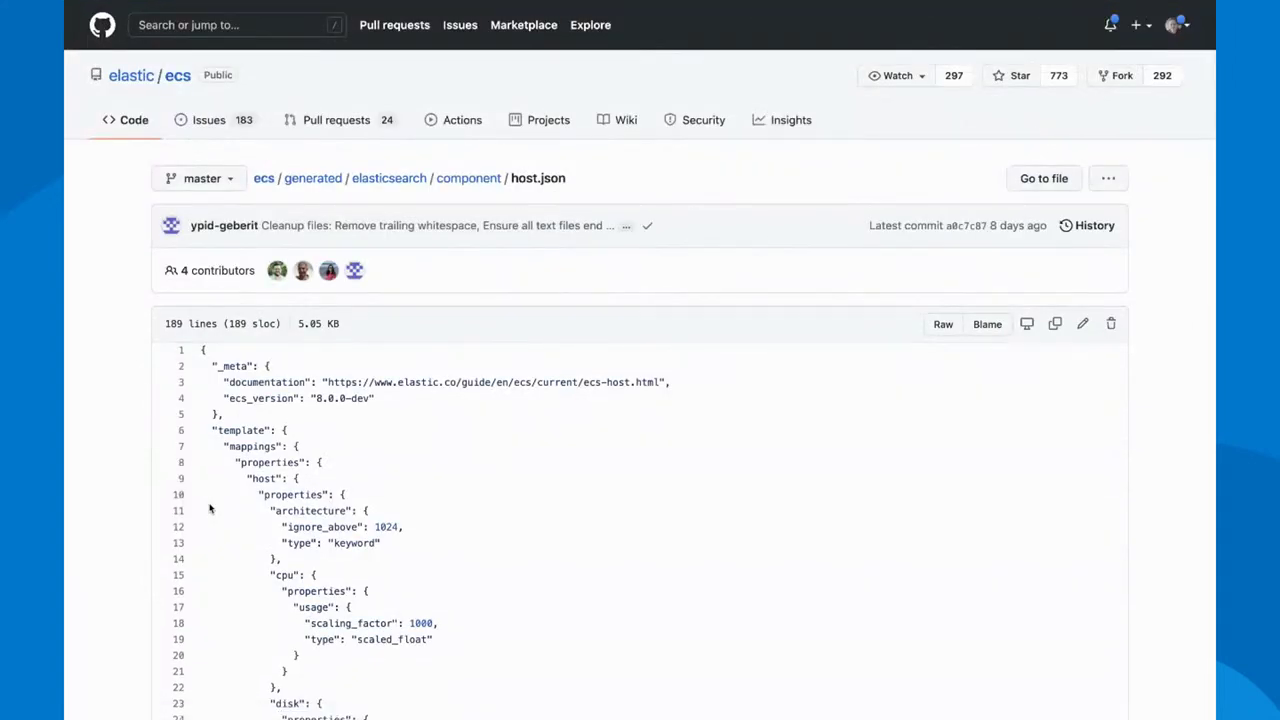
pyautogui.scroll(-5, 315, 522)
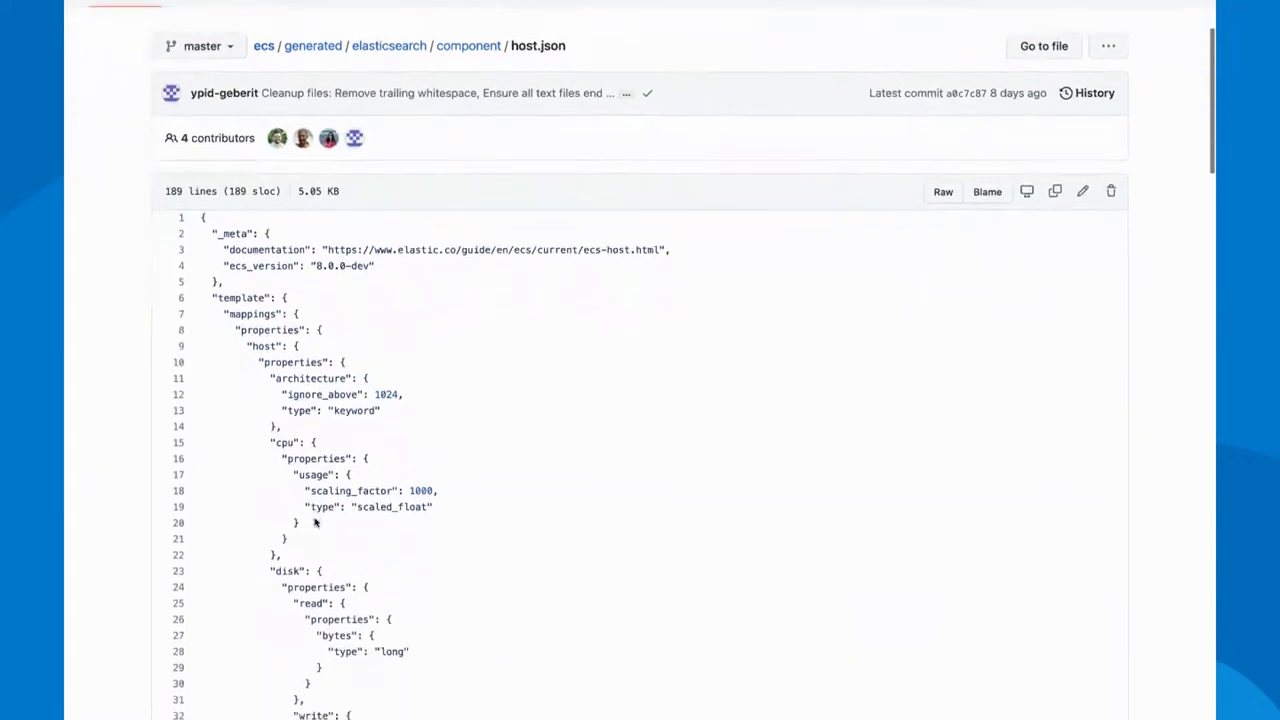
pyautogui.scroll(-10, 315, 522)
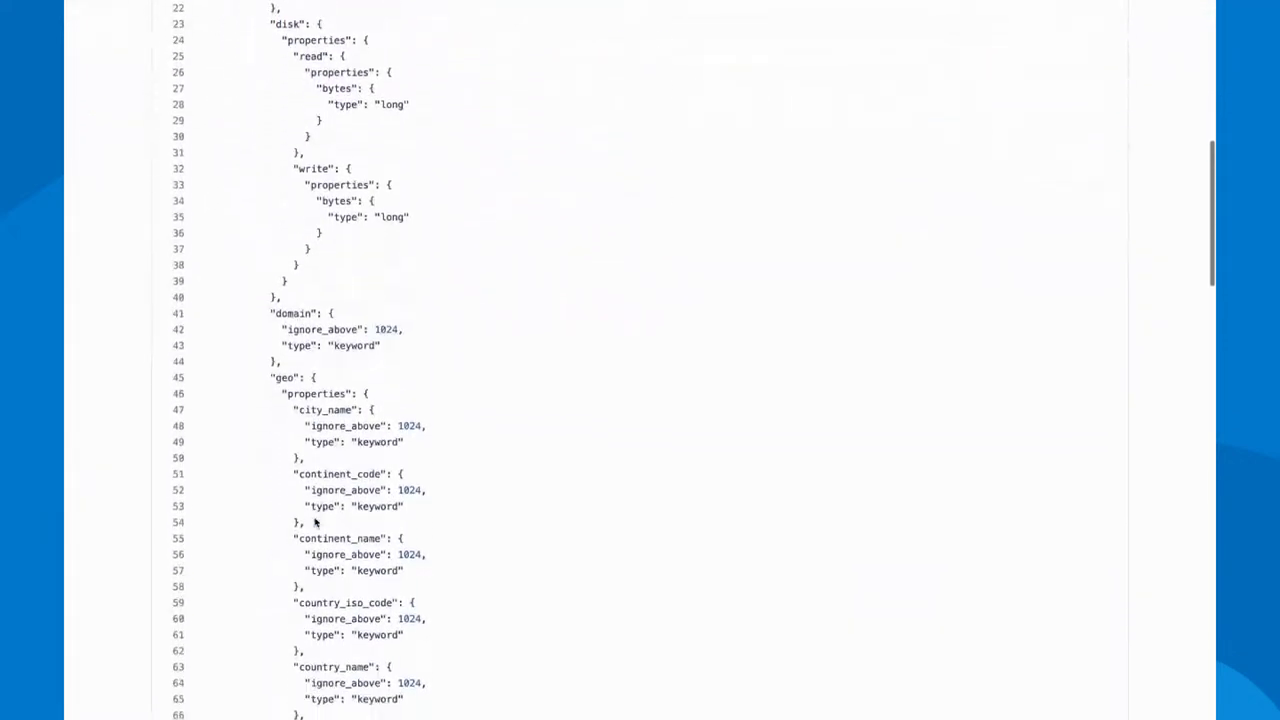
pyautogui.scroll(-2, 315, 522)
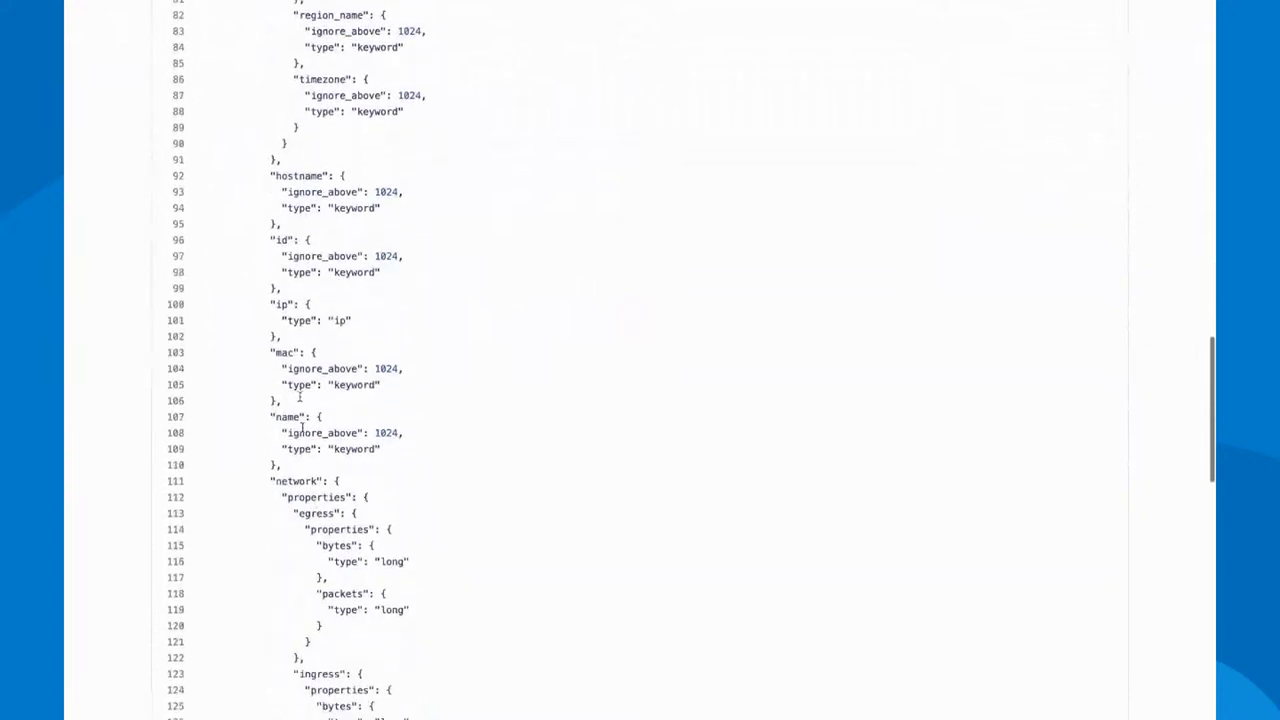
pyautogui.doubleClick(302, 320)
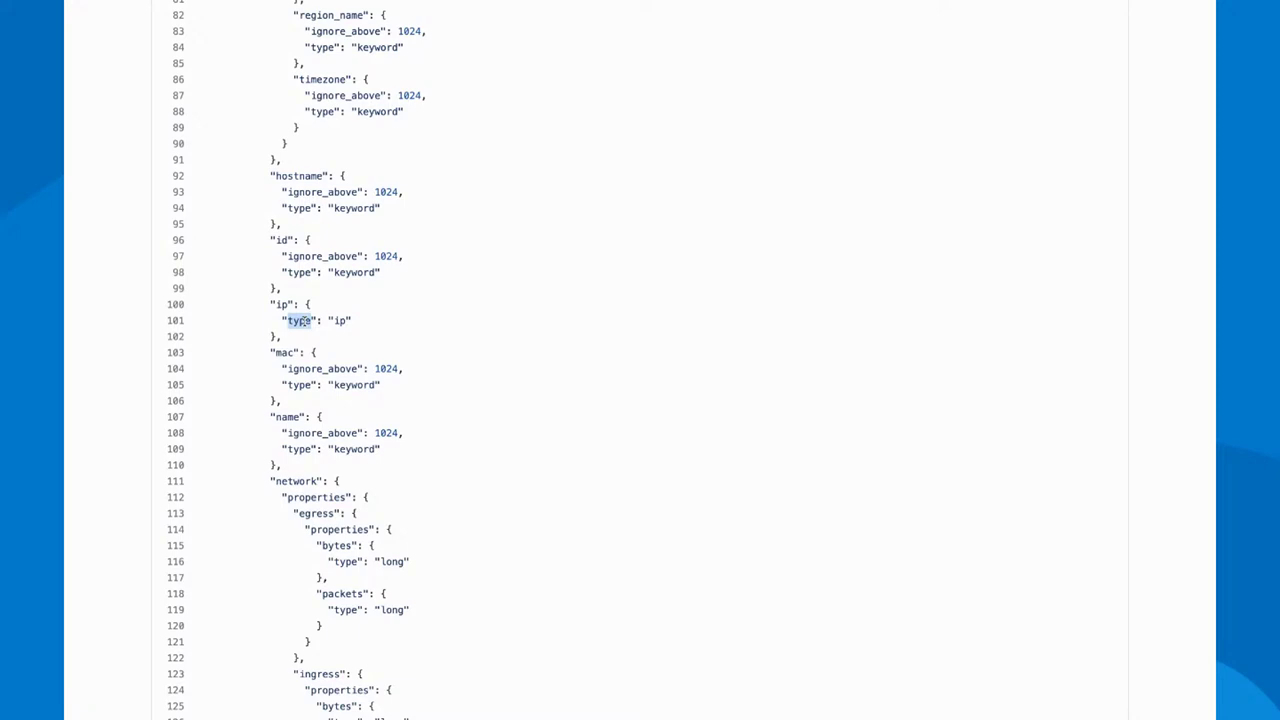
pyautogui.doubleClick(338, 320)
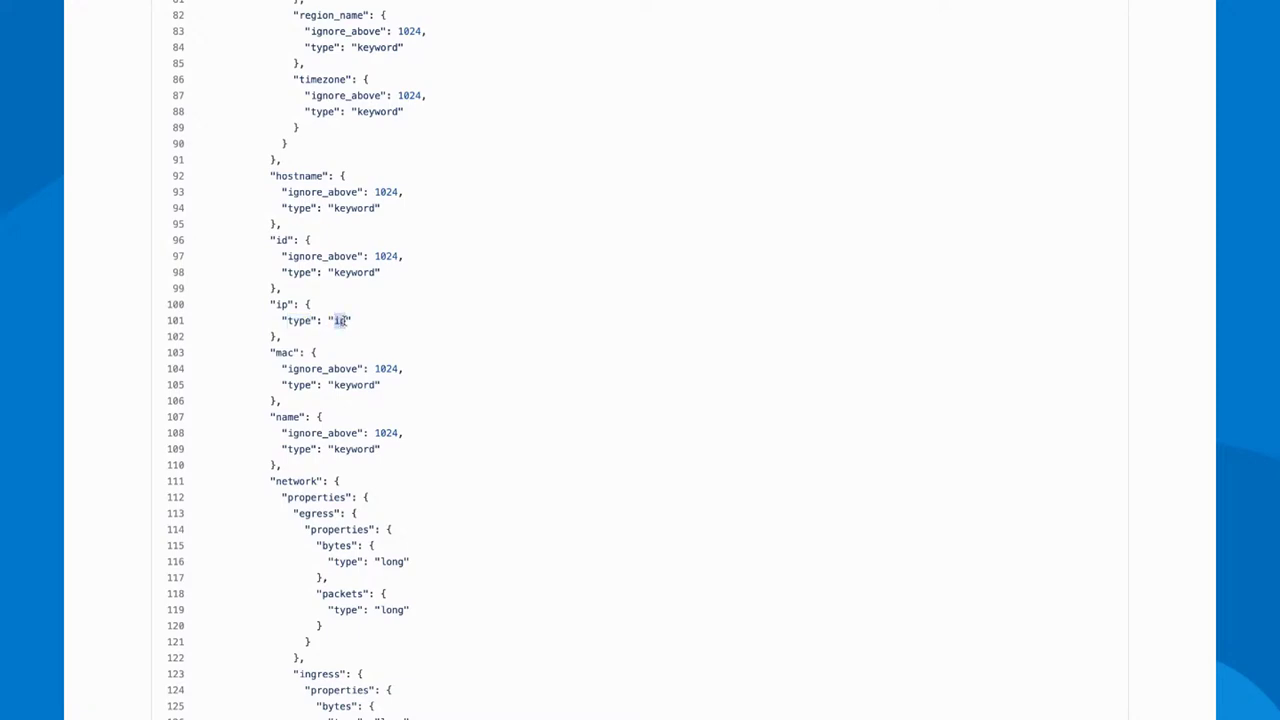